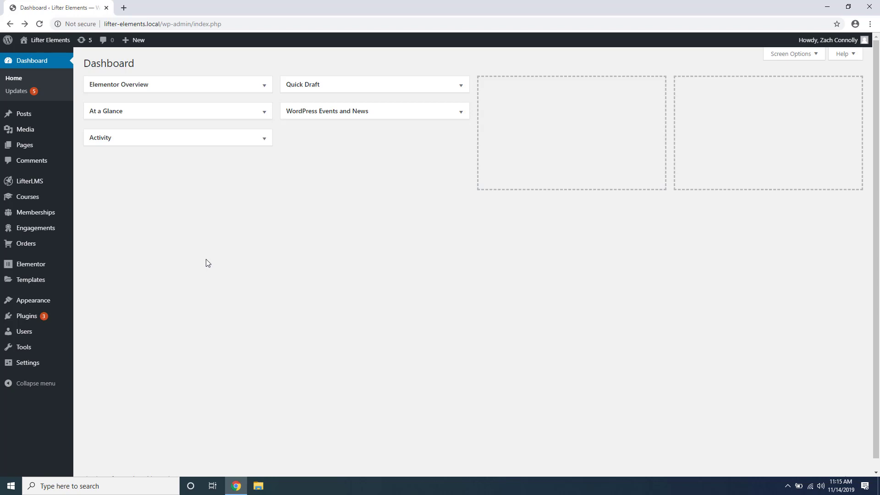
Create a new Archive template named 'Course Archive' from the Theme Builder
mouse_move(45, 280)
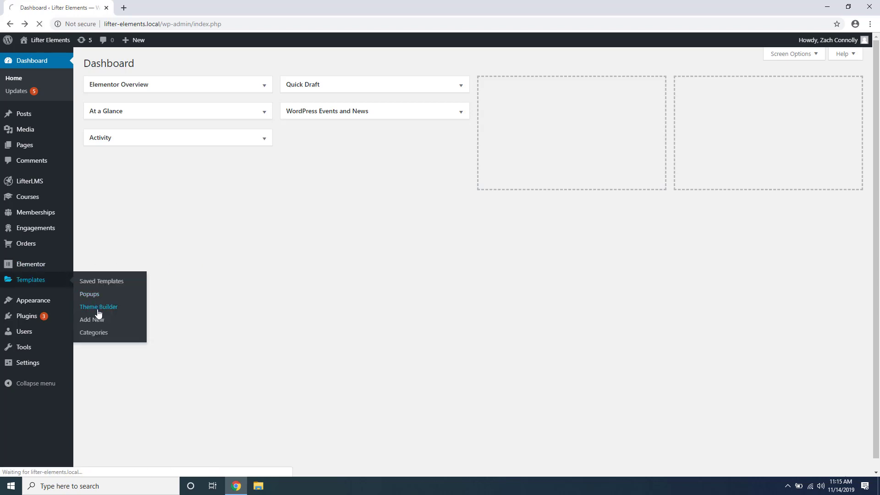
click(97, 312)
click(166, 71)
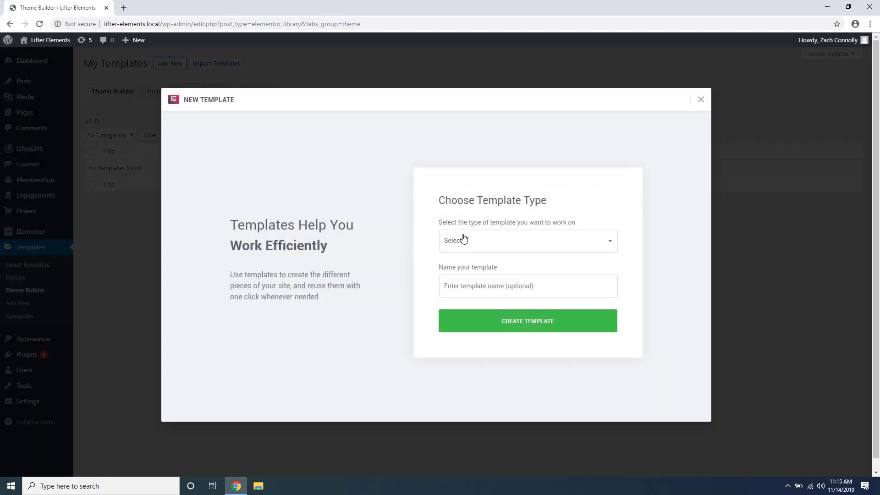
click(481, 253)
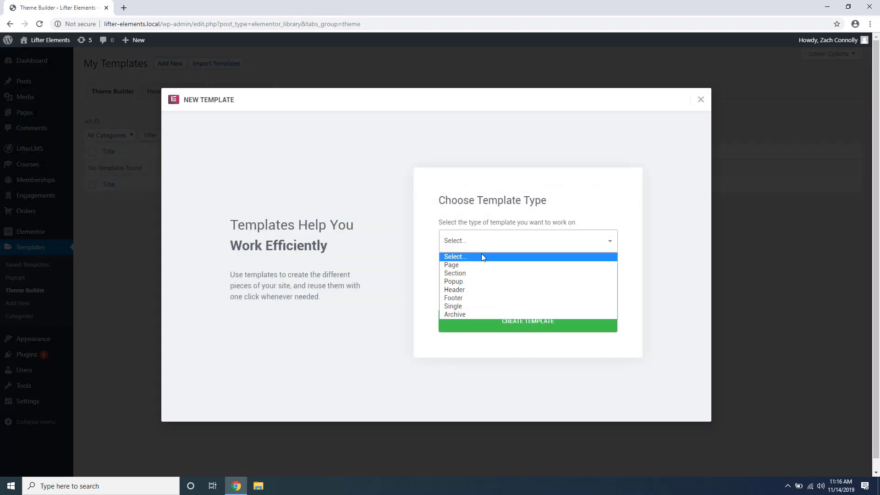
click(455, 315)
click(474, 286)
text(Co)
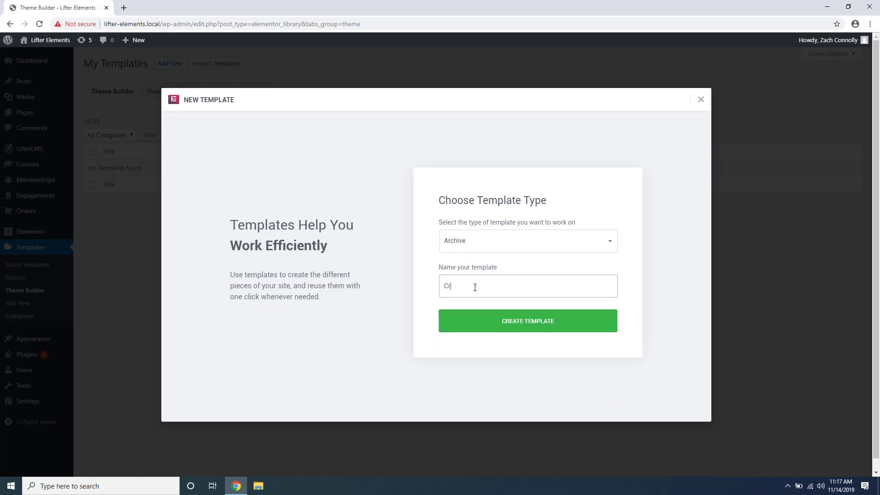
text(urse Arc)
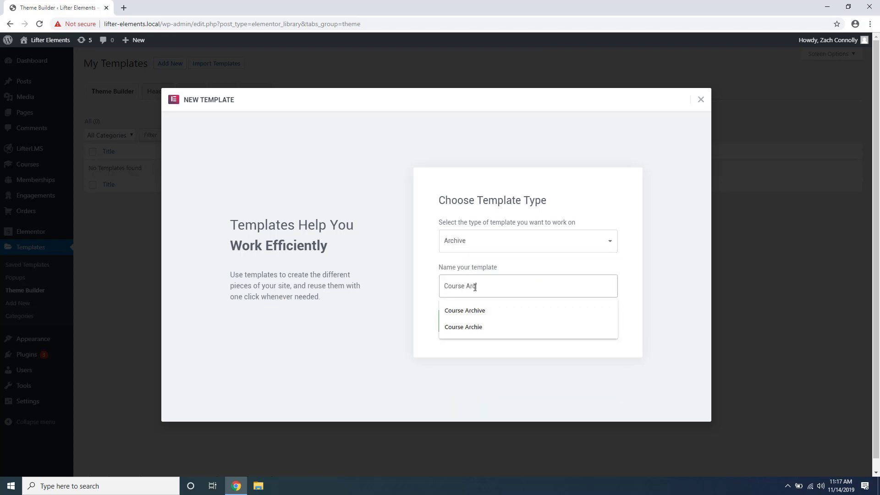
text(hive)
click(501, 321)
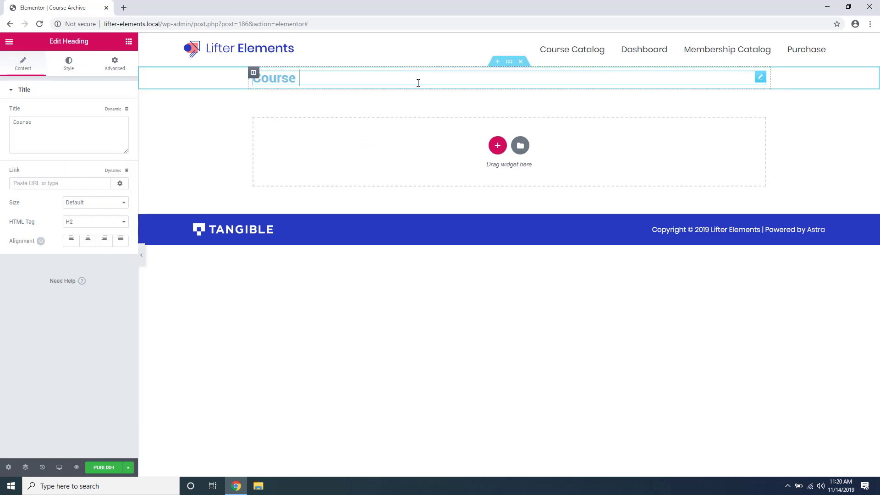
Change the heading text to 'Course Catalog' and colour it dark blue
text(g)
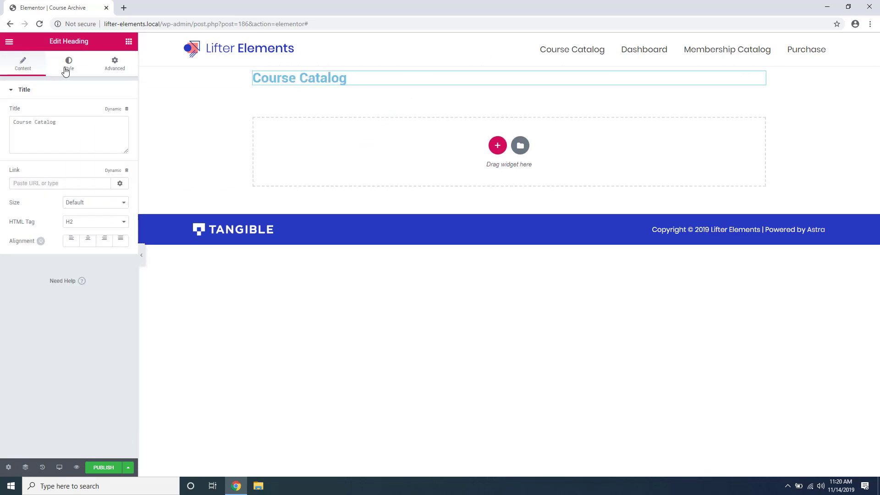
click(68, 64)
click(117, 112)
click(60, 220)
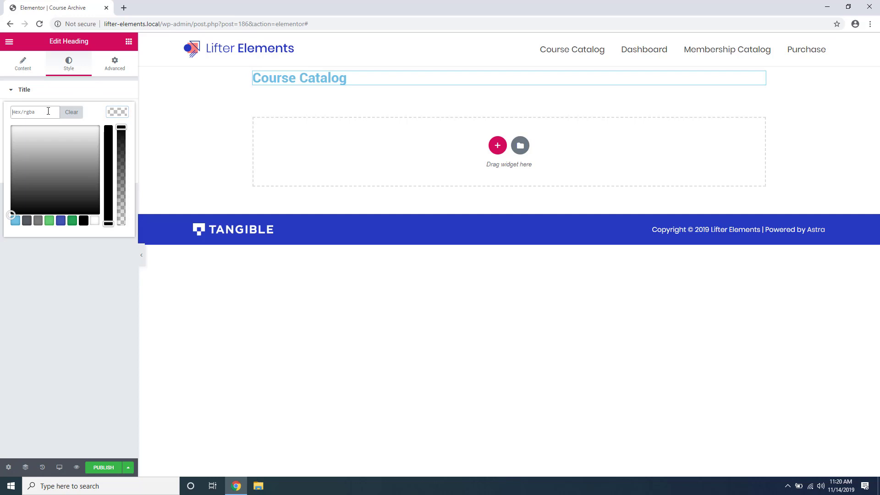
click(81, 88)
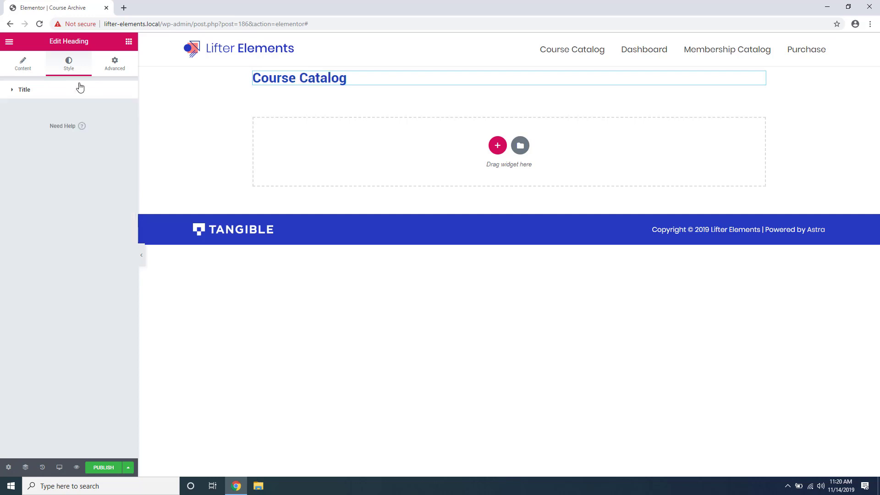
Set the heading's HTML tag to H1
click(33, 88)
click(80, 221)
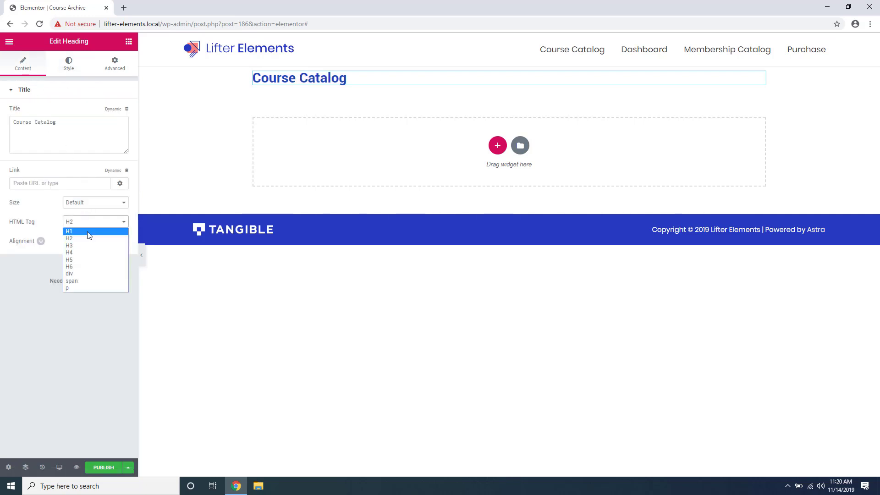
click(85, 229)
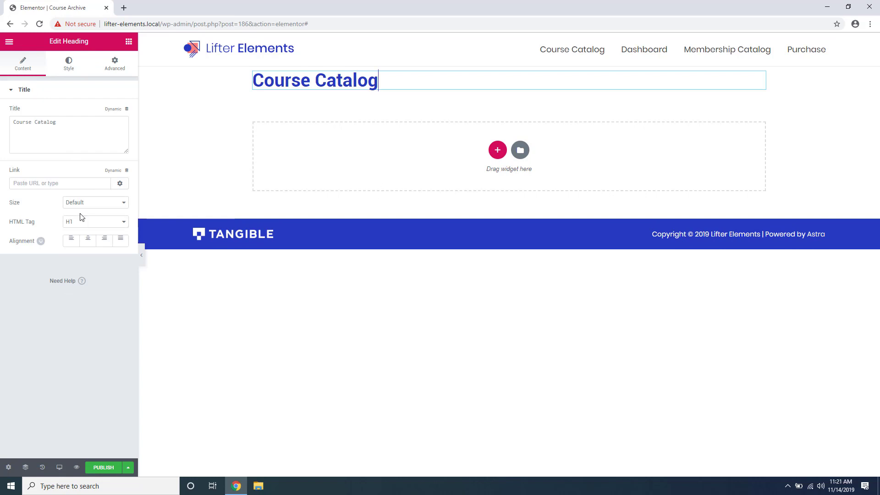
Drag the LifterLMS Course List widget below the Course Catalog heading
click(129, 42)
scroll(57, 328, down, 2)
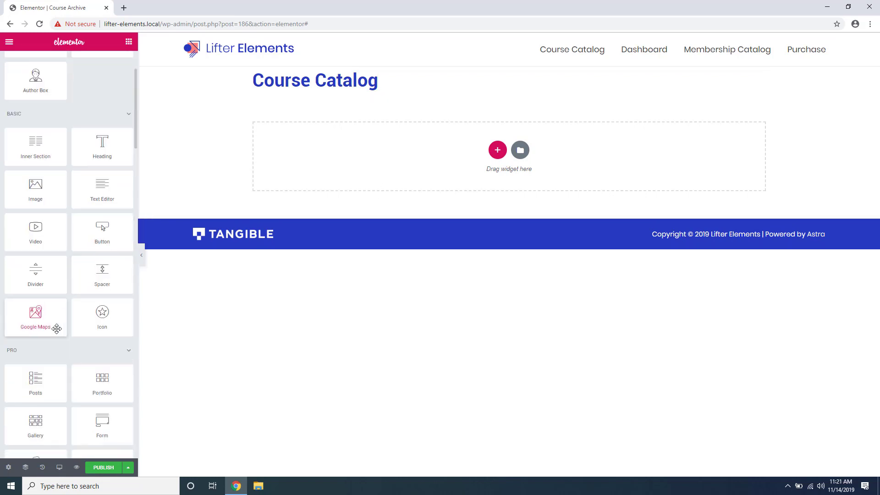
scroll(56, 328, down, 15)
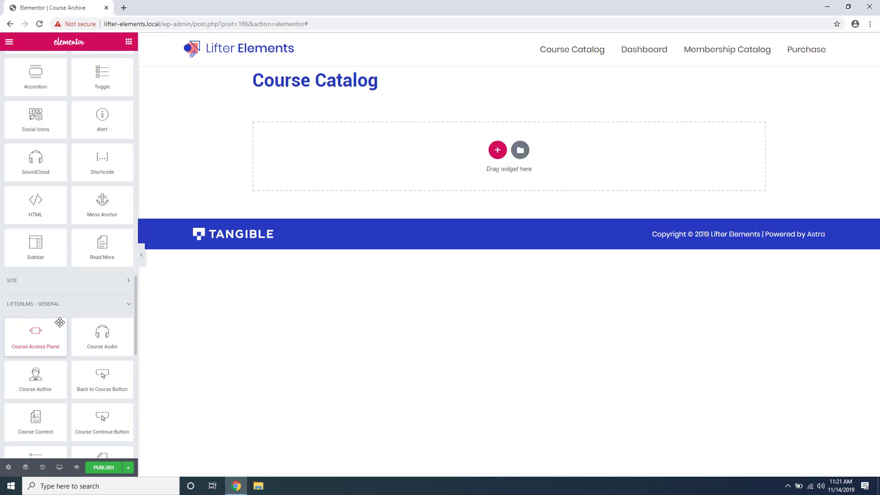
scroll(52, 265, down, 3)
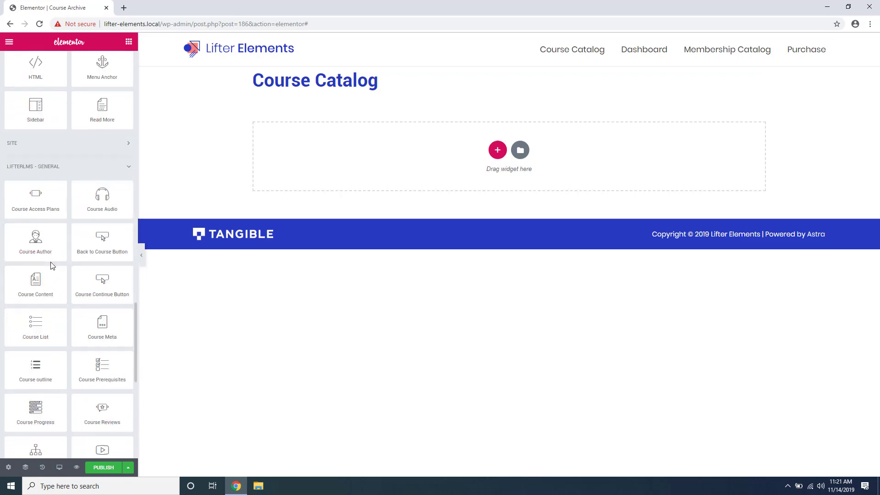
scroll(49, 256, down, 1)
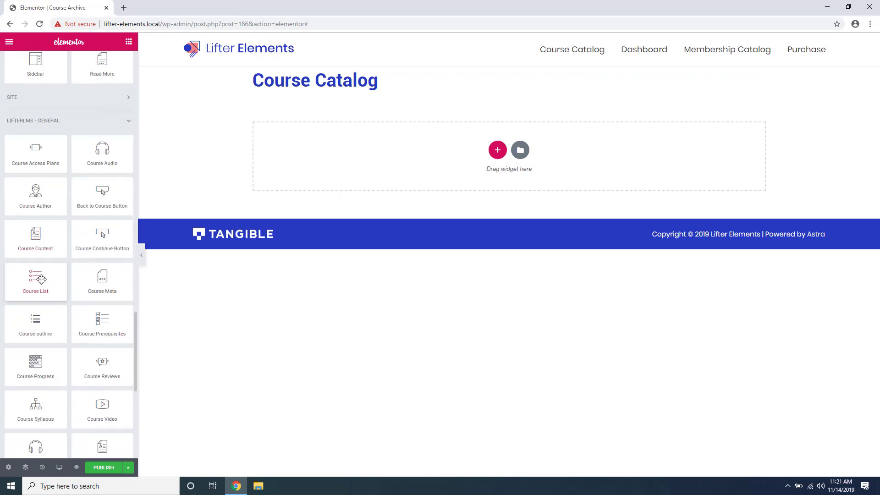
drag(41, 279, 478, 155)
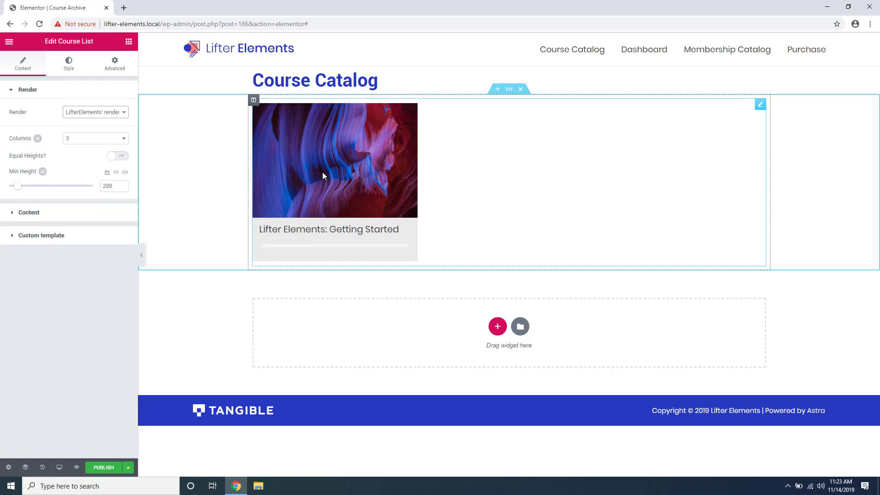
click(96, 118)
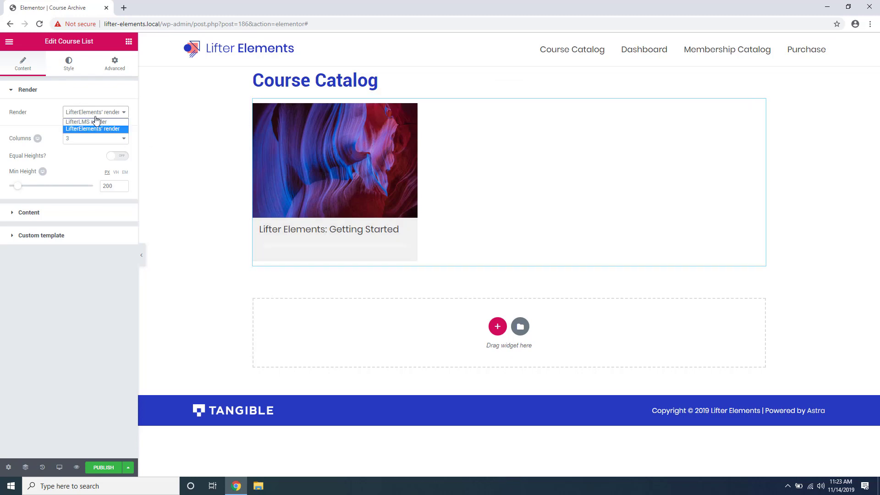
click(85, 128)
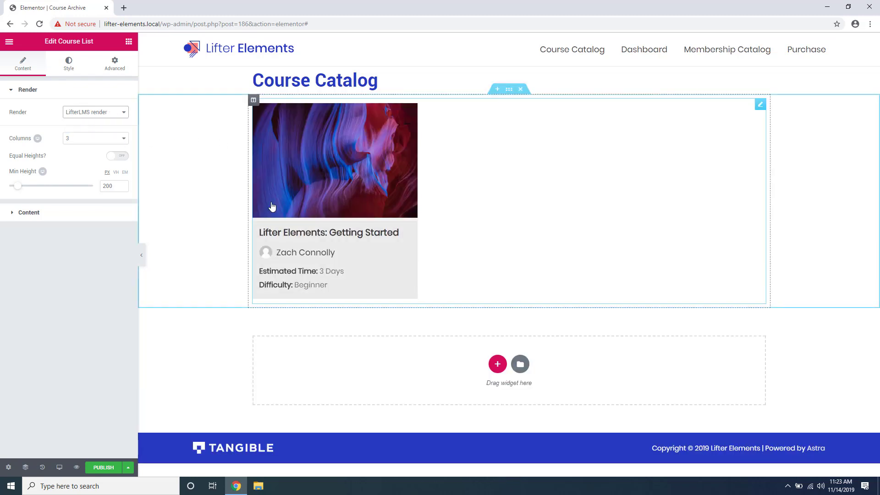
click(105, 114)
click(95, 129)
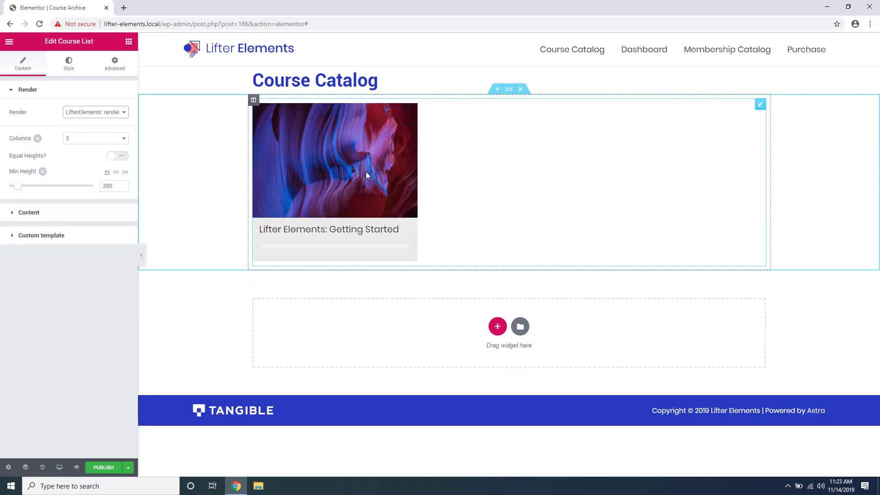
click(78, 139)
click(81, 156)
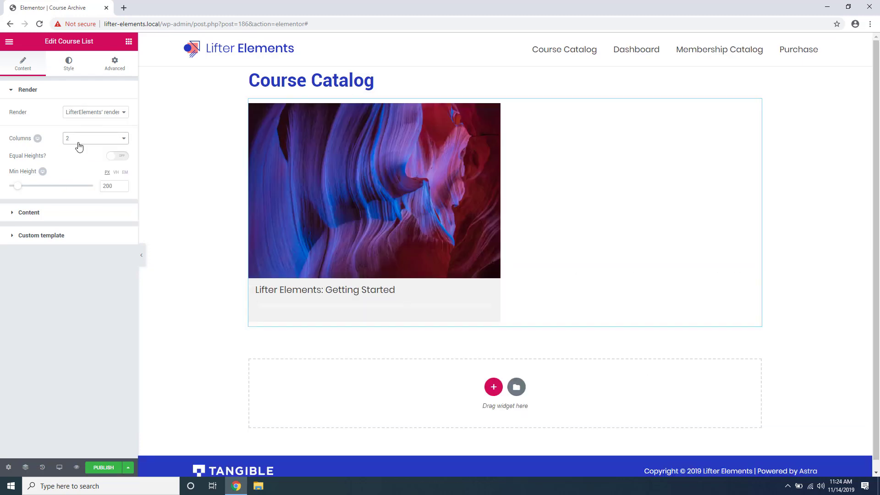
click(78, 140)
click(76, 160)
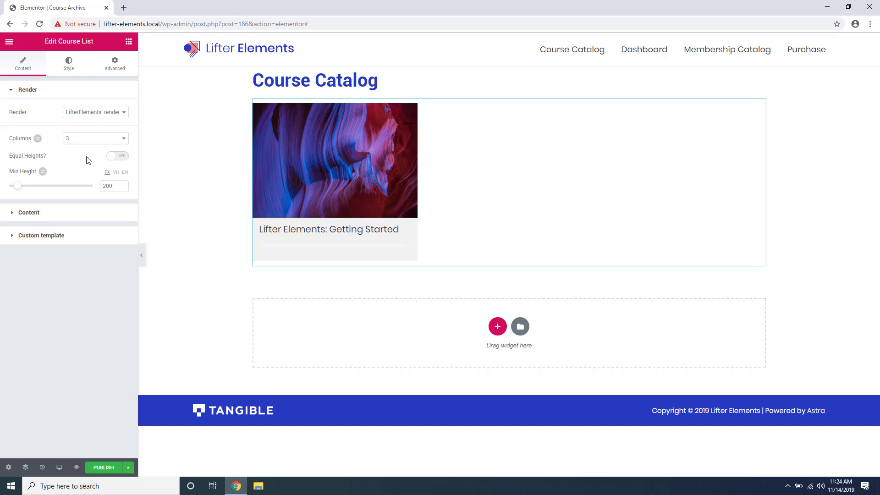
click(108, 159)
mouse_move(39, 187)
mouse_down()
mouse_move(61, 188)
mouse_move(28, 189)
mouse_up()
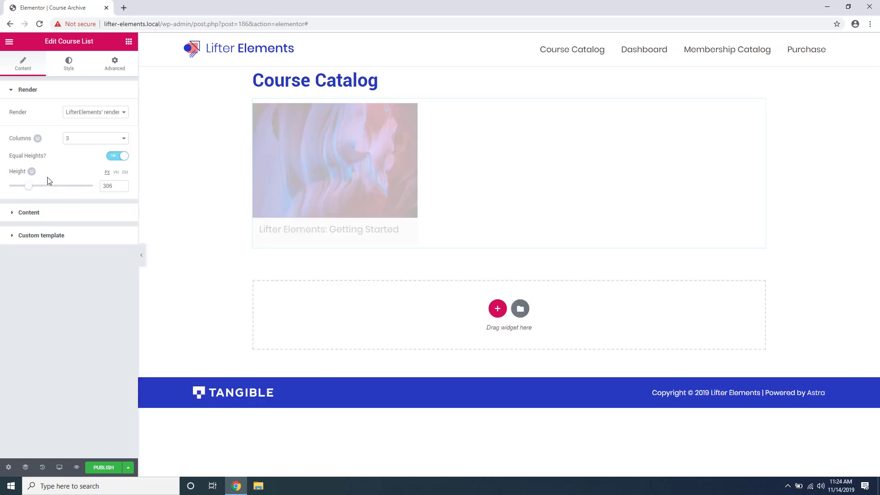
click(107, 159)
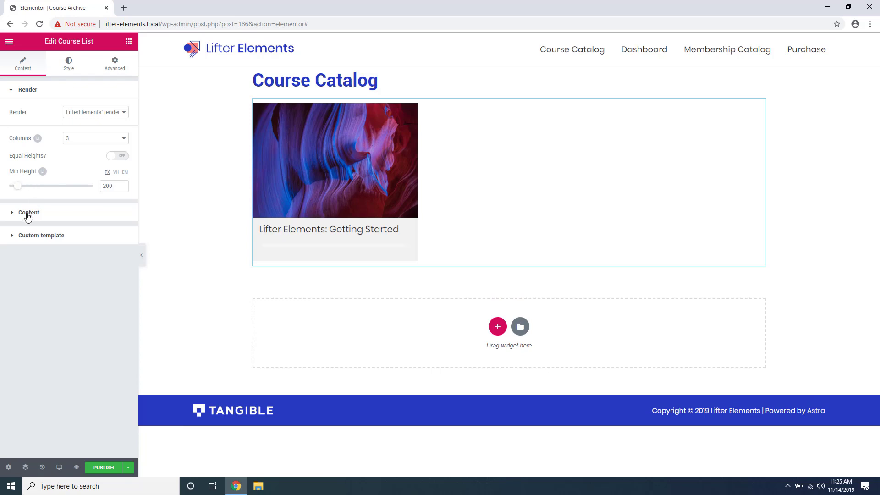
Keep the course category at None, show hidden courses, and show all courses regardless of enrolment
click(28, 213)
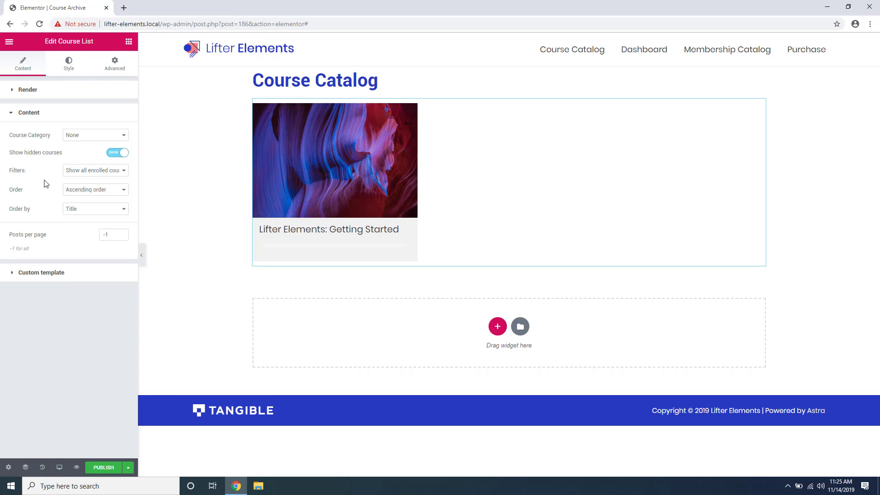
click(84, 137)
click(86, 144)
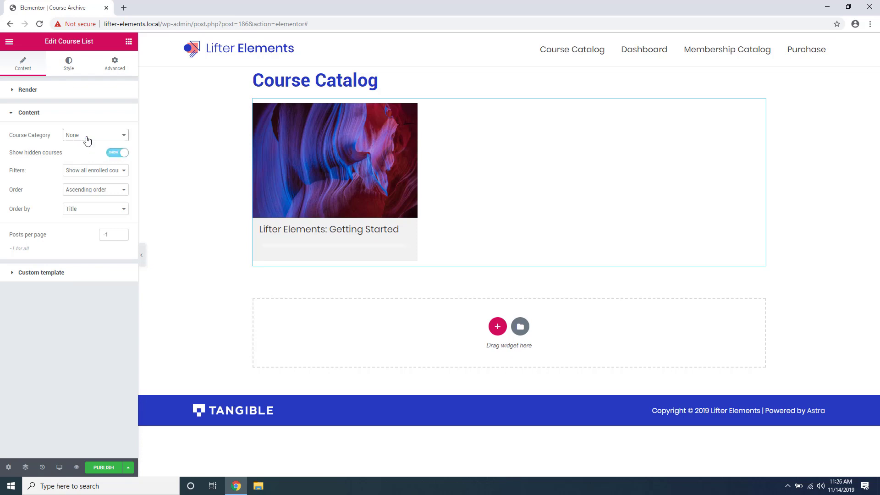
click(121, 153)
click(111, 155)
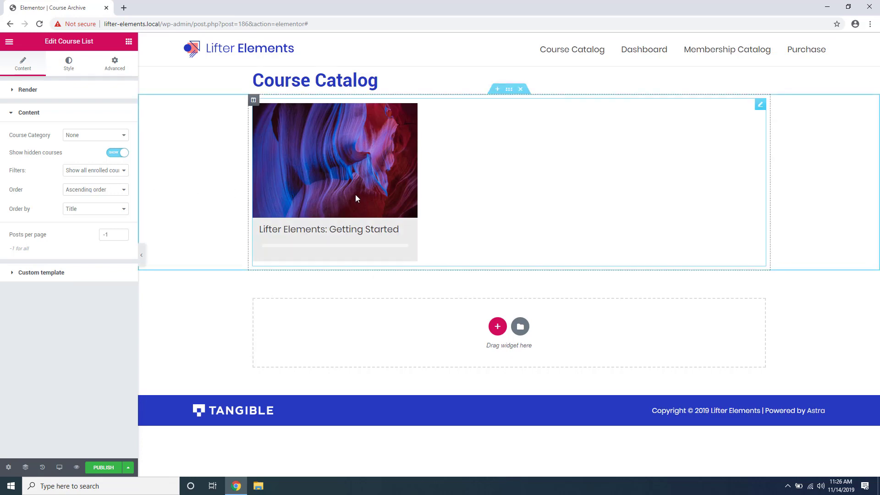
click(84, 171)
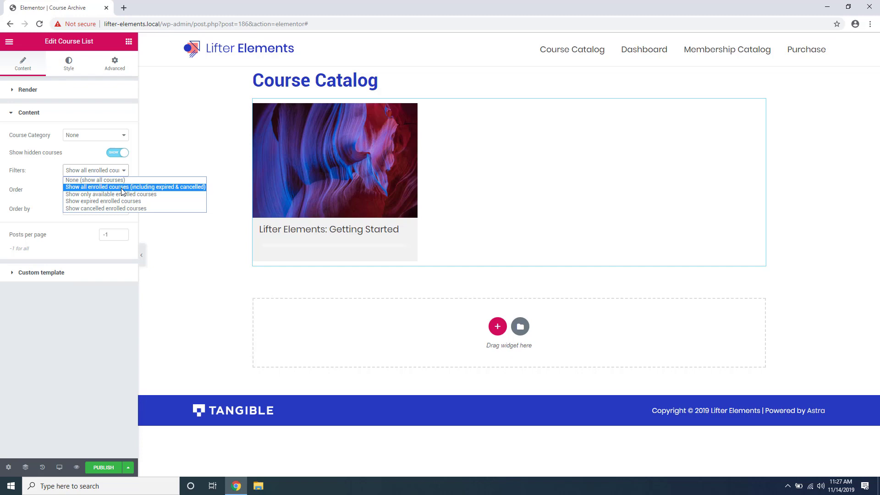
click(94, 180)
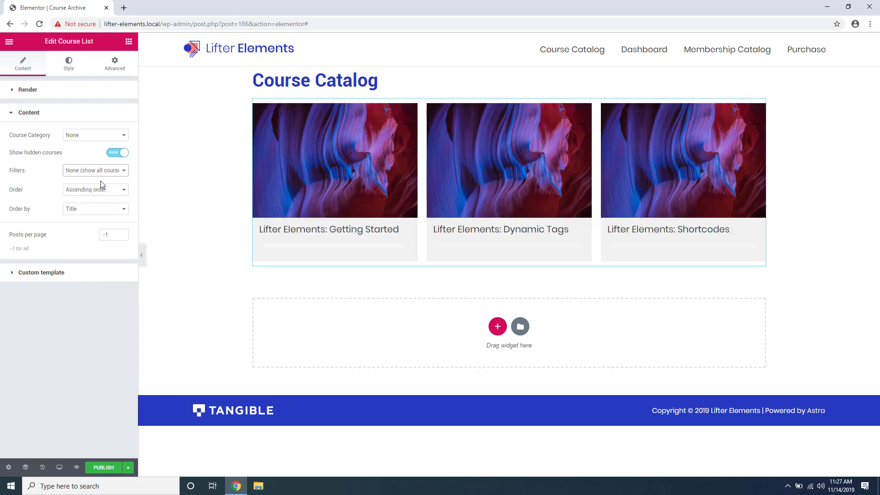
click(100, 171)
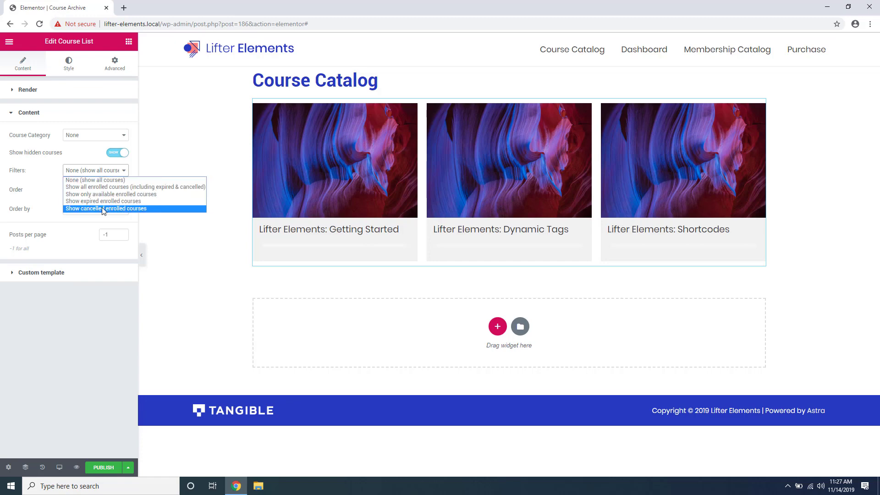
click(92, 172)
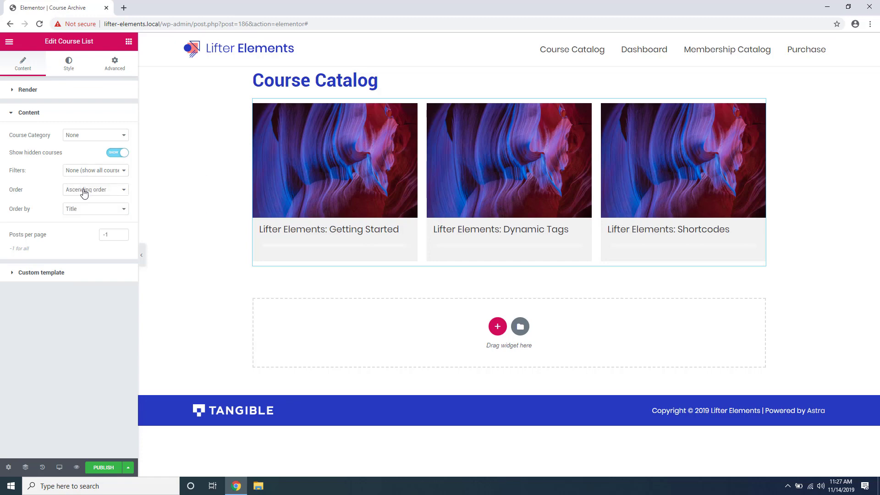
Set the course list Order to Ascending and Order by to Random
click(83, 191)
click(85, 206)
click(83, 191)
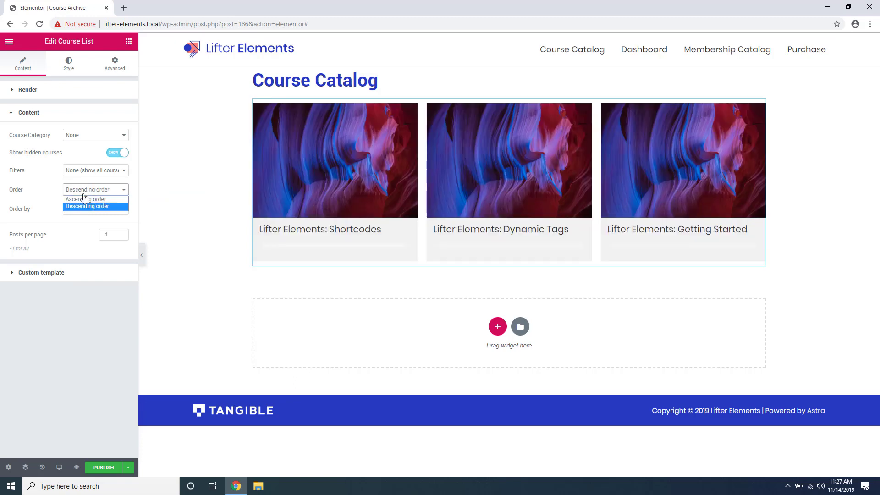
click(82, 199)
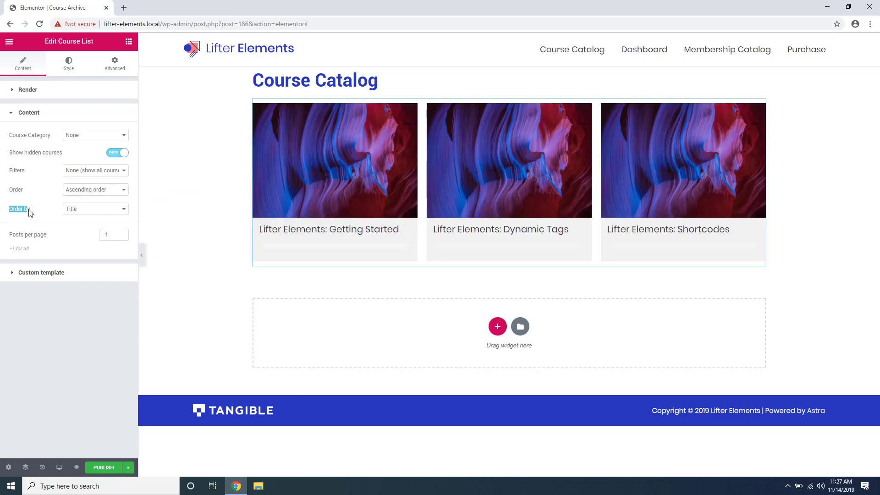
click(85, 210)
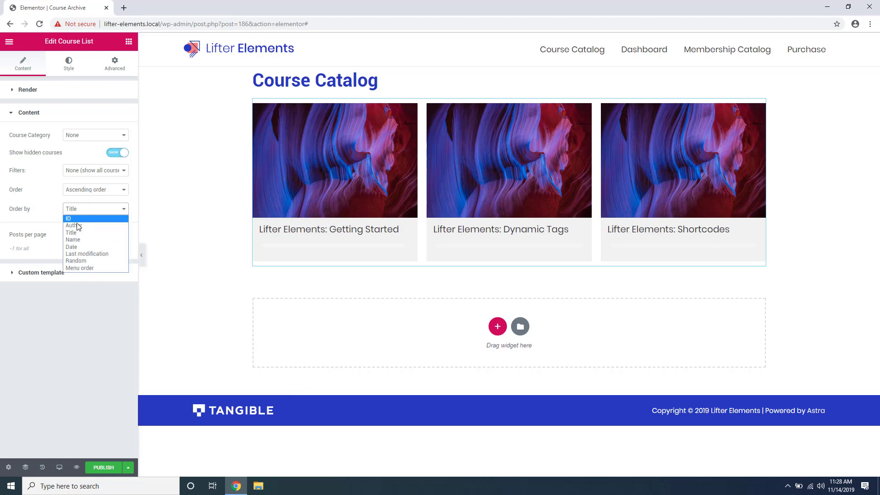
click(79, 224)
click(81, 209)
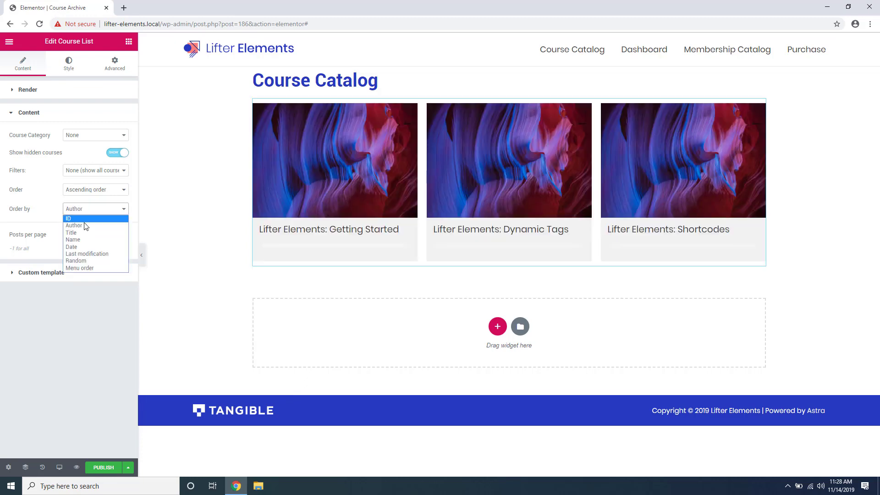
click(87, 261)
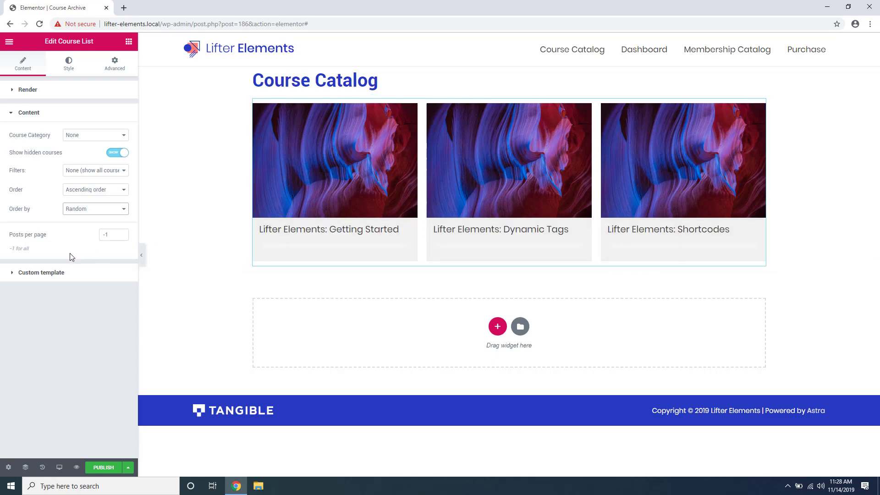
Keep the course image above the title and add a Course link item to the card template
click(18, 273)
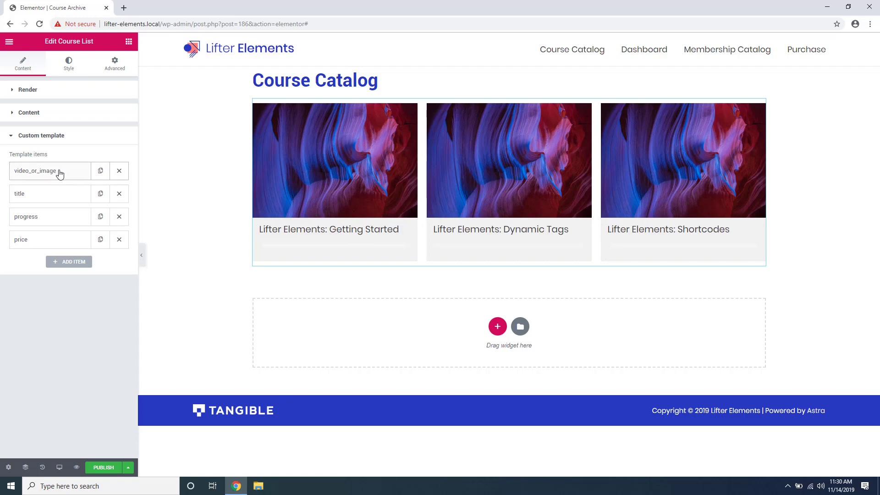
drag(59, 173, 64, 198)
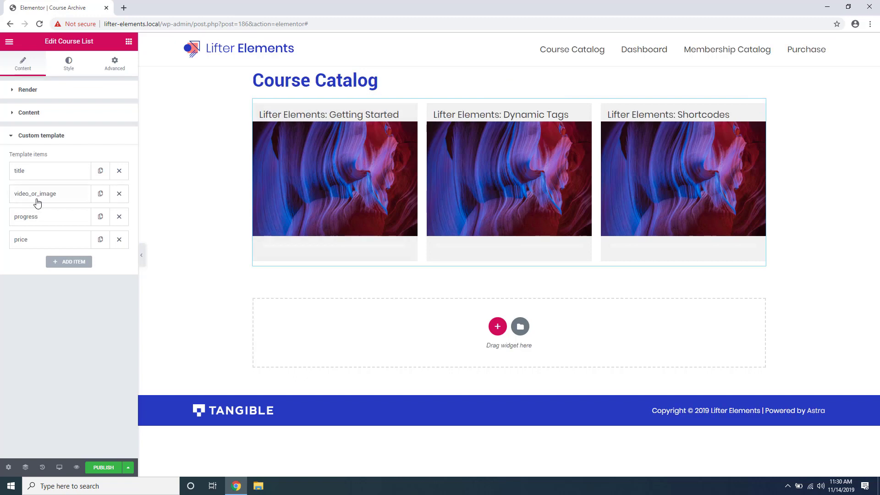
drag(37, 203, 18, 177)
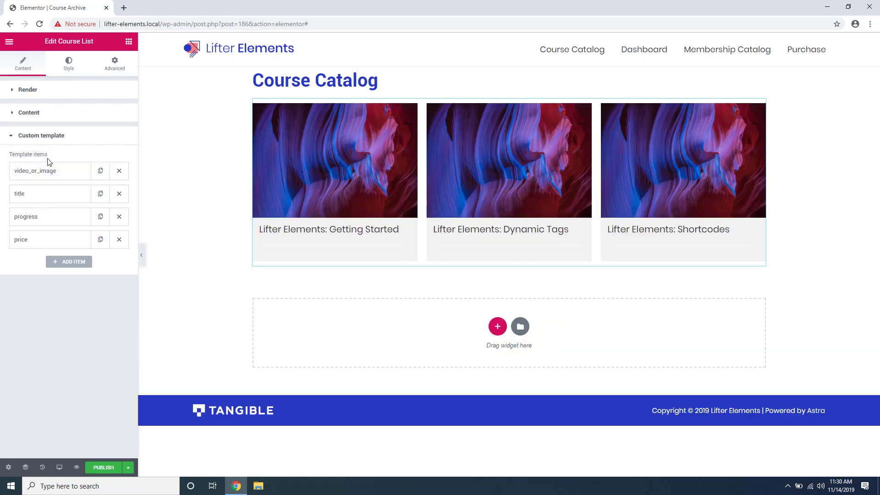
click(99, 174)
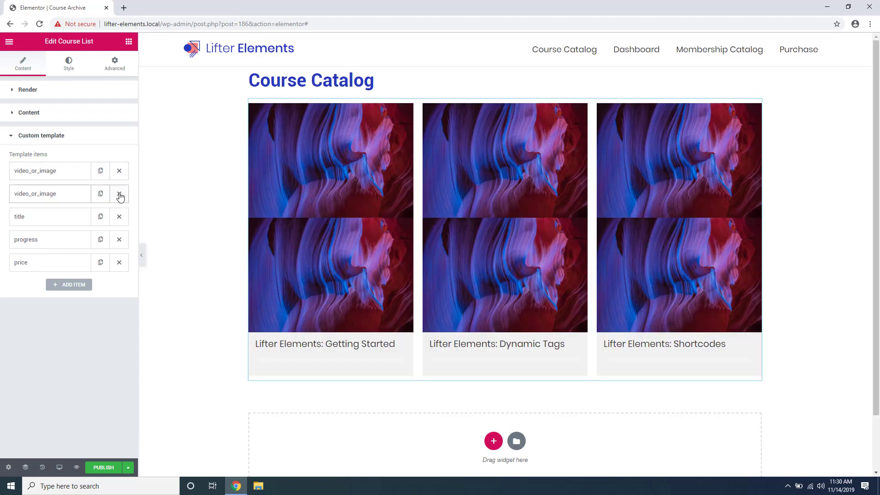
click(120, 194)
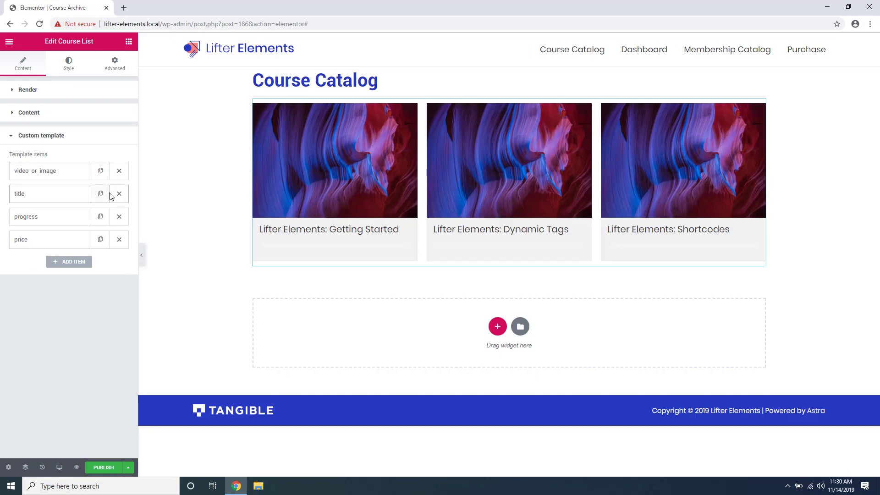
click(66, 262)
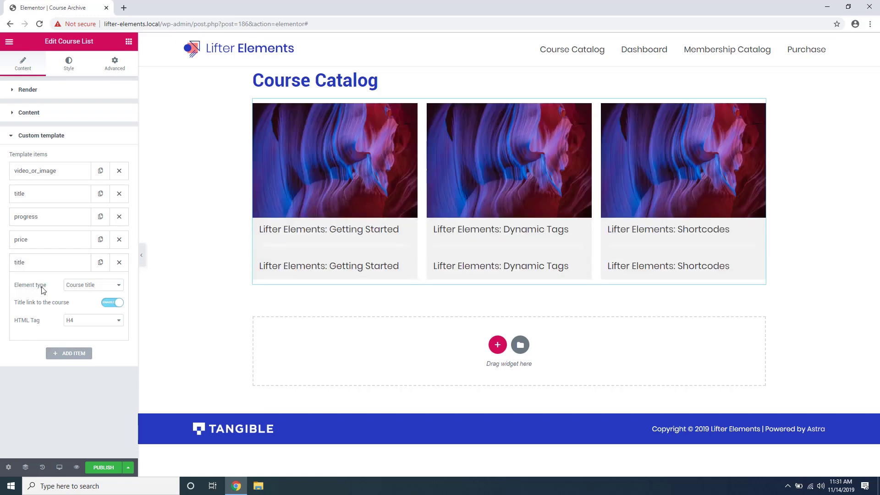
click(84, 286)
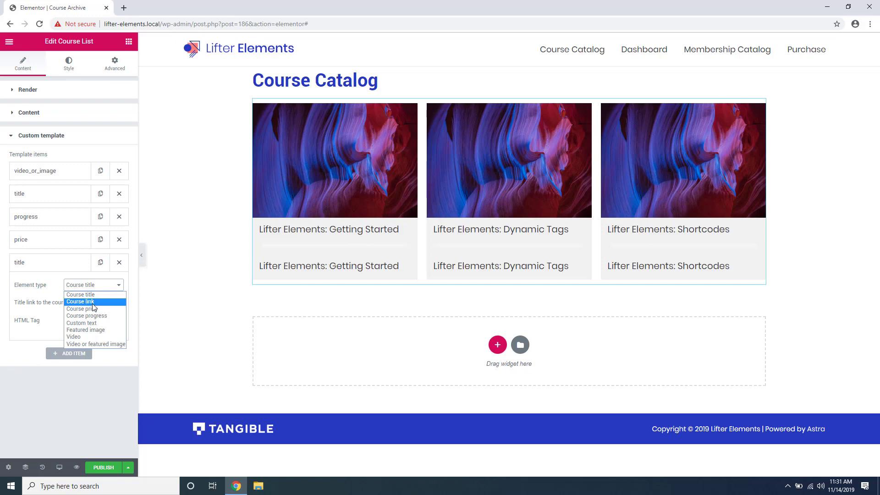
click(93, 304)
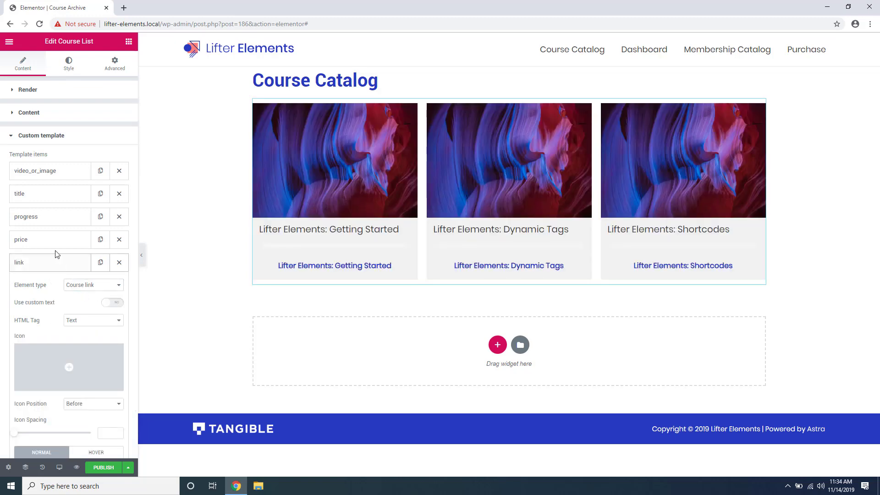
Make course titles H2 and show the progress number as a percentage
click(40, 202)
click(68, 252)
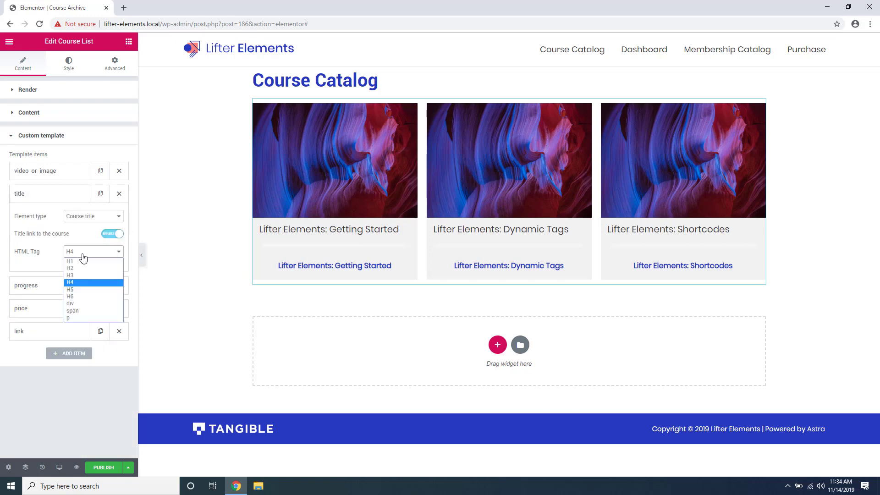
click(83, 269)
click(57, 285)
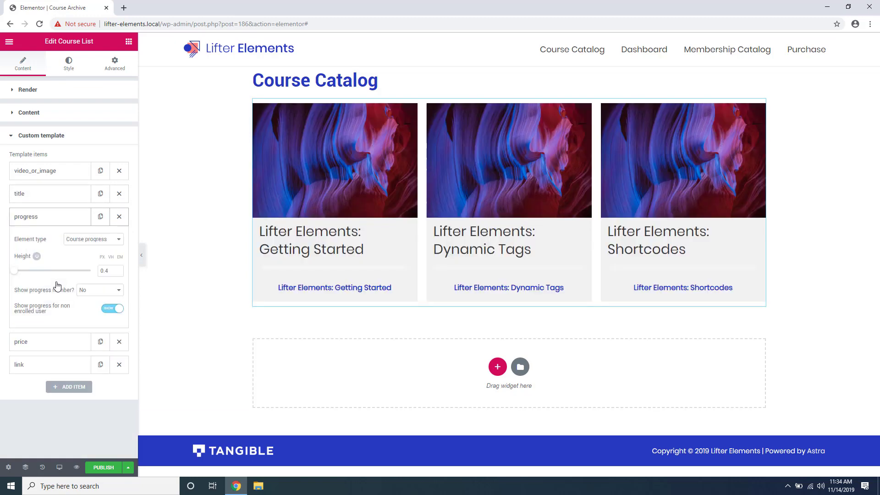
click(99, 290)
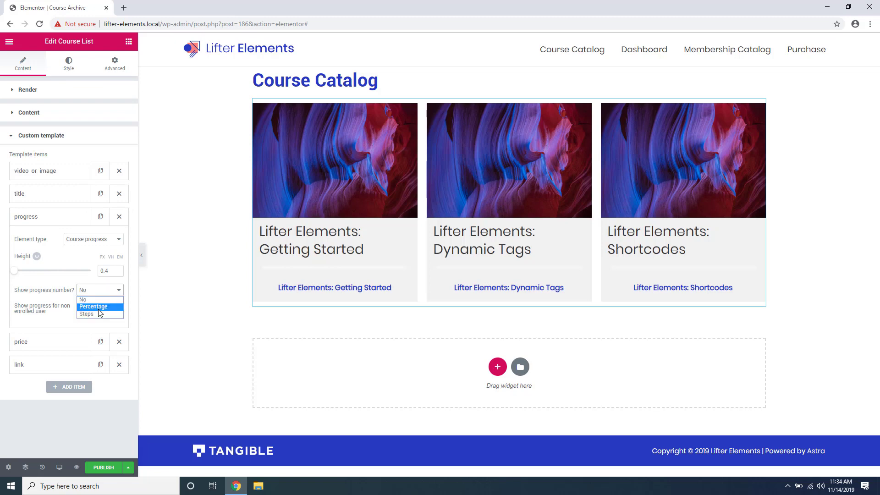
click(98, 307)
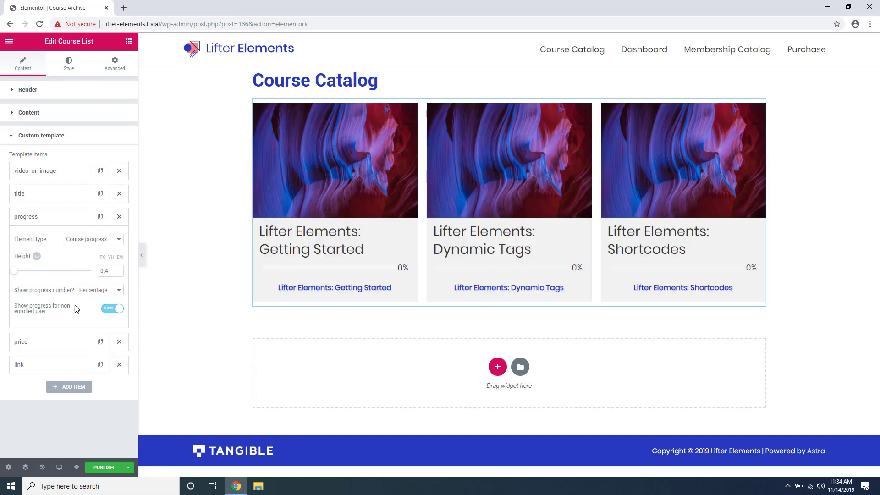
click(57, 349)
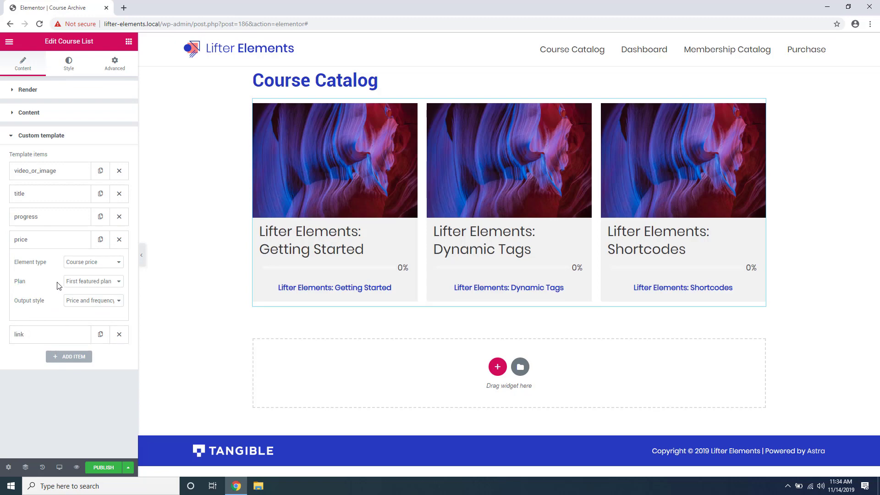
Show each card's First plan price in Price and frequency style (FREE, $99.99, $199.99)
click(80, 286)
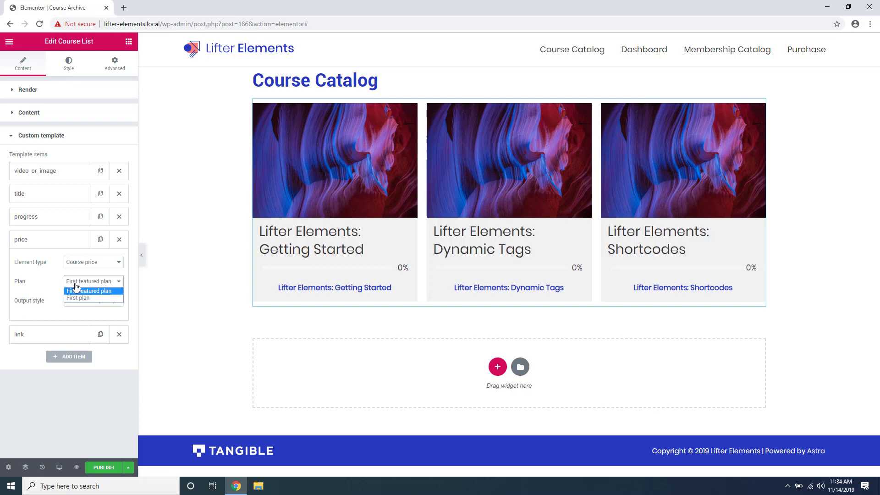
click(77, 302)
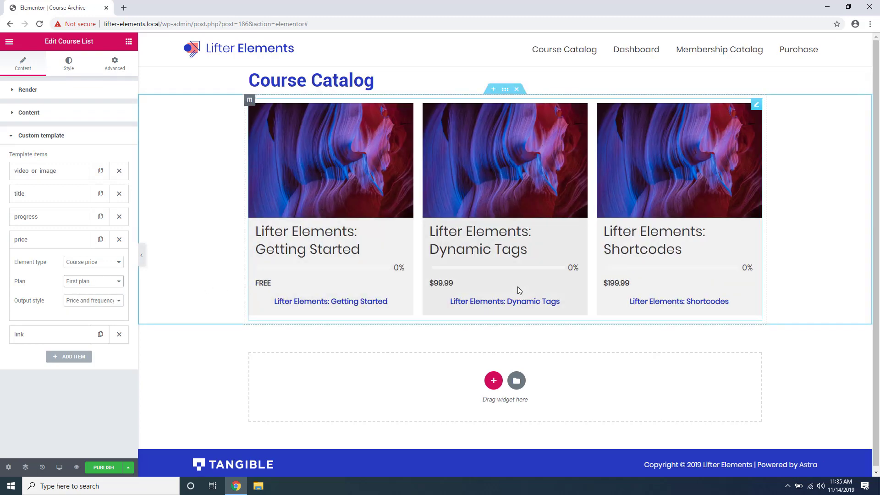
click(93, 300)
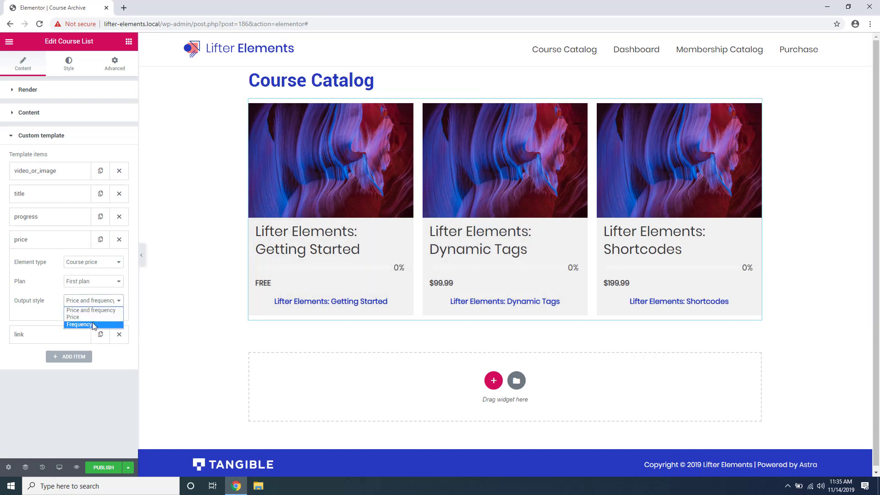
click(72, 310)
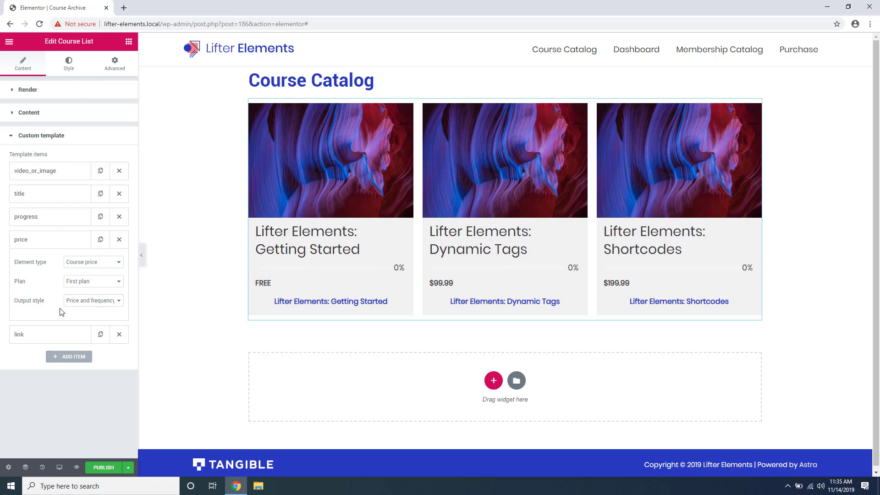
Render the course link as a button with the custom text 'More Info'
click(59, 336)
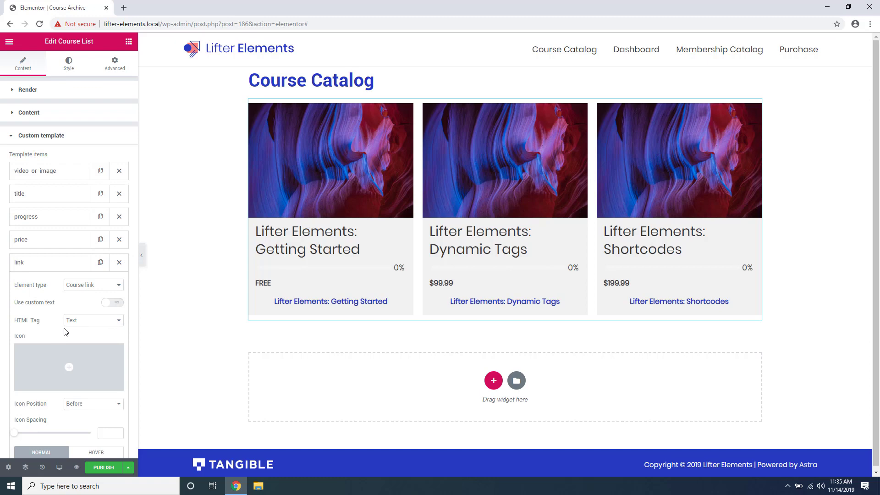
click(75, 323)
click(76, 336)
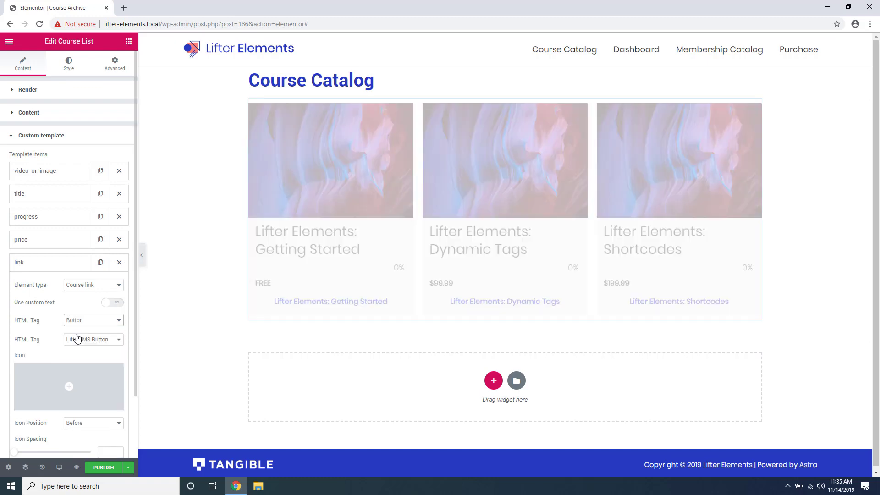
click(111, 303)
click(88, 316)
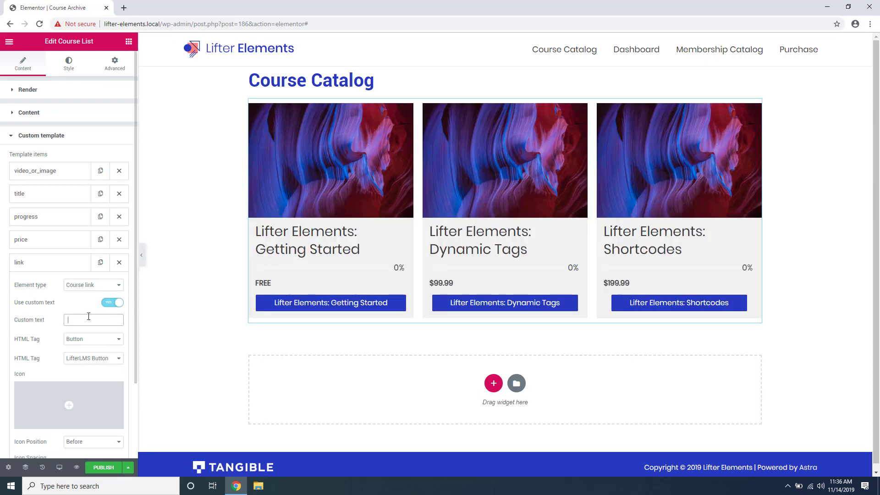
text(More Inf)
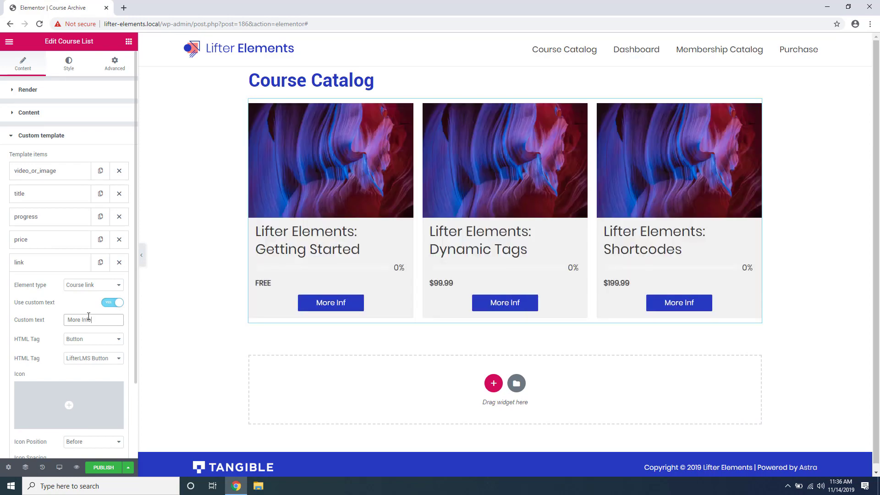
text(o)
Add the arrow-circle-right icon to the button, positioned after the text
click(69, 404)
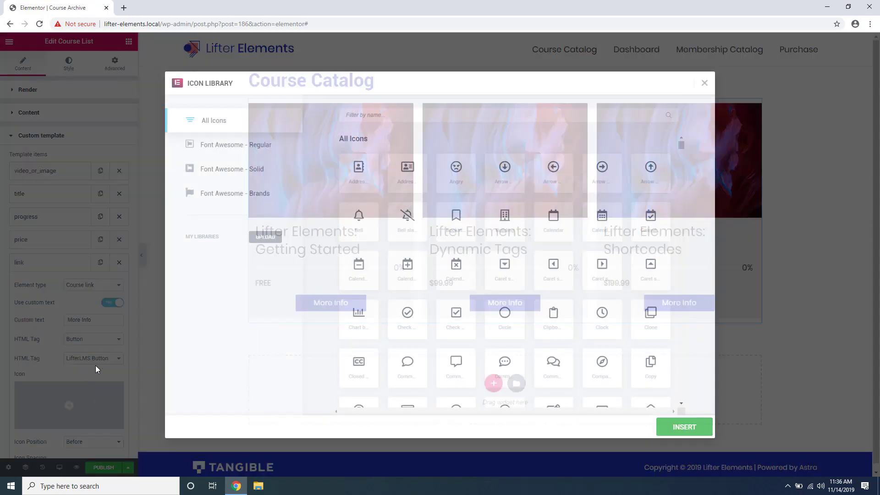
click(599, 174)
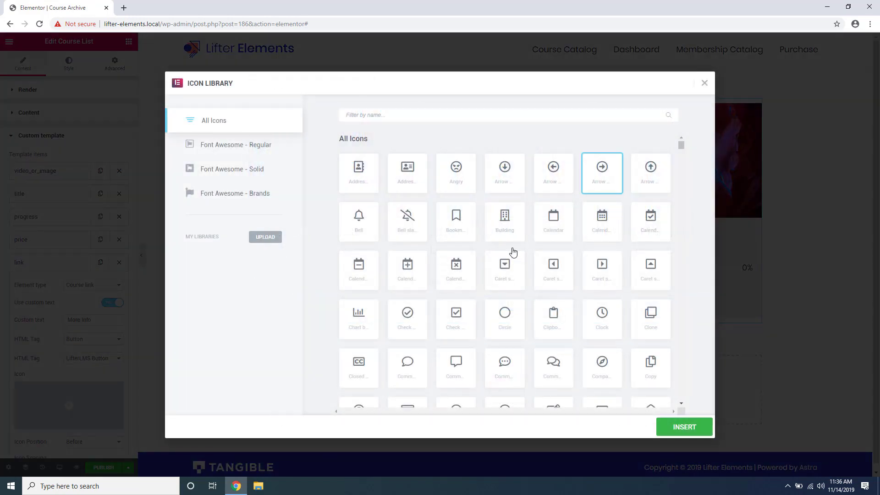
click(670, 421)
click(94, 441)
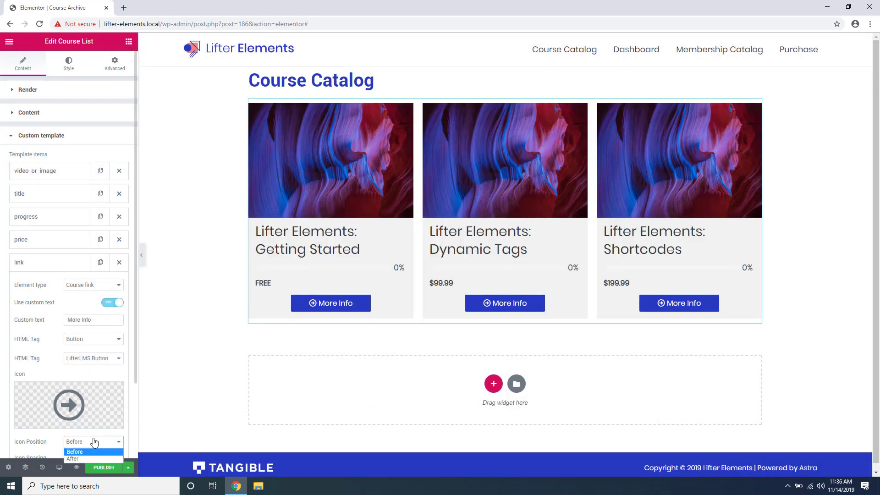
click(82, 458)
scroll(68, 397, down, 1)
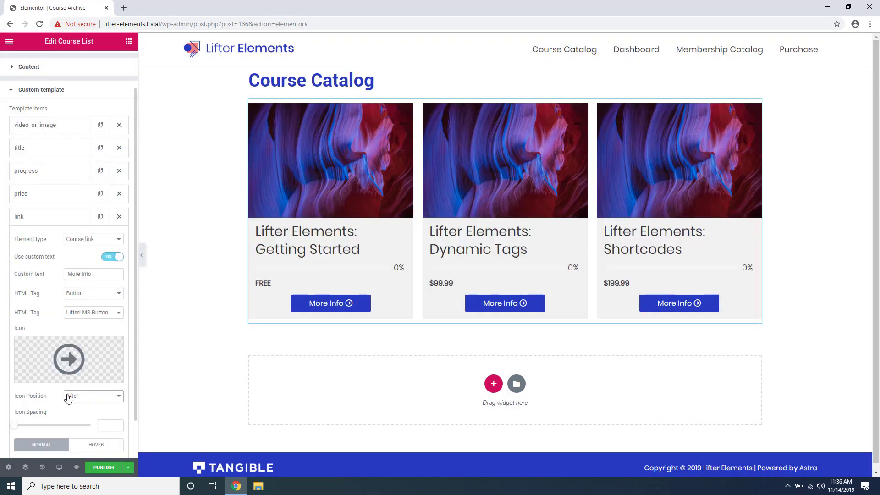
scroll(68, 397, down, 1)
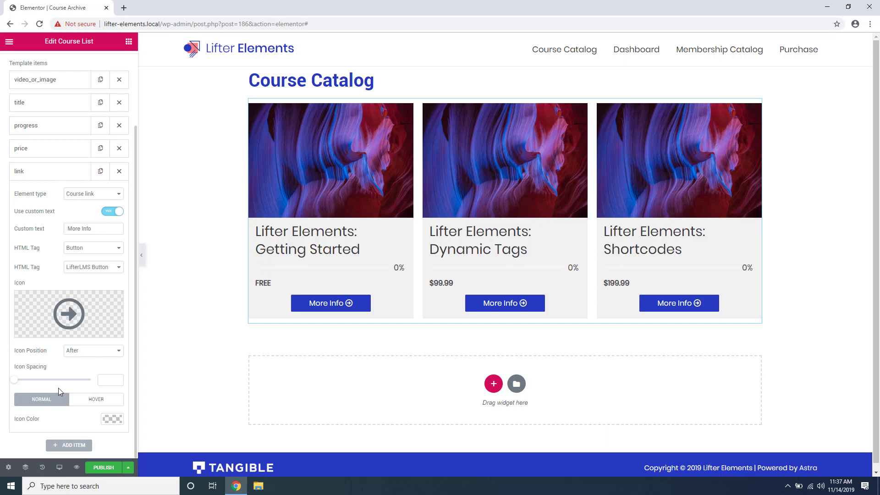
scroll(59, 387, up, 2)
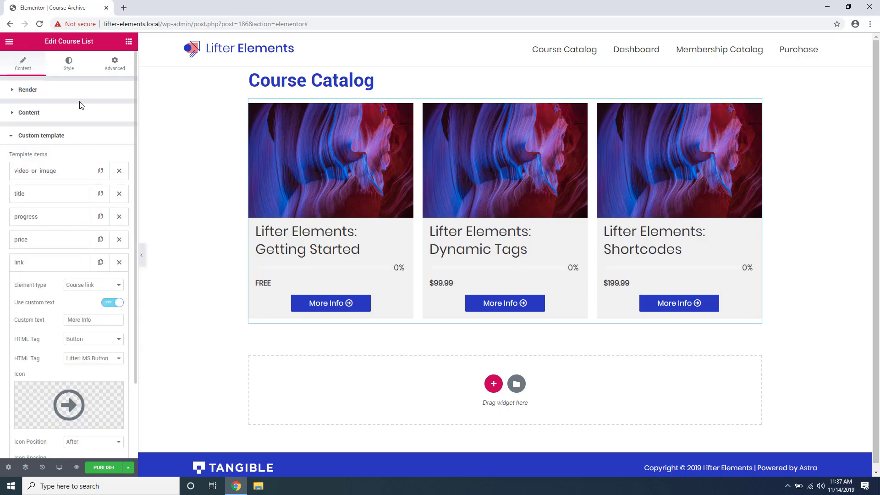
Give the cards a #2638bf background, border radius 10 and an adjusted drop shadow
click(69, 69)
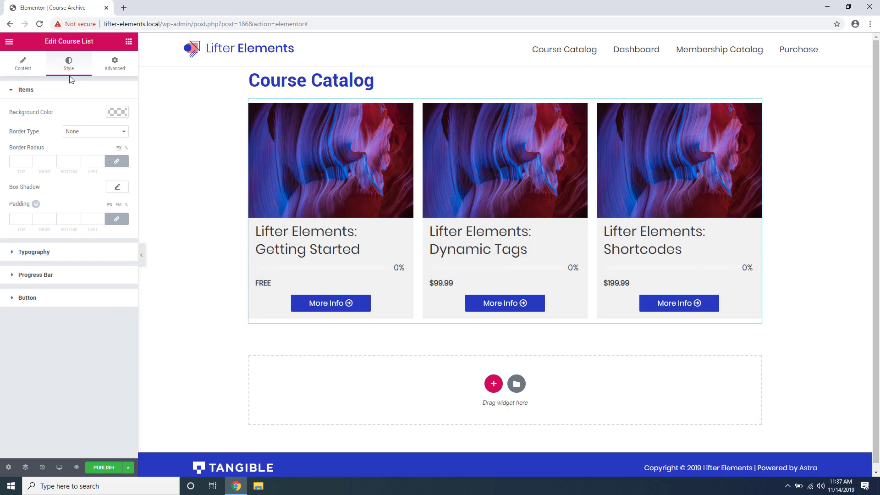
click(118, 113)
text(#2638bf)
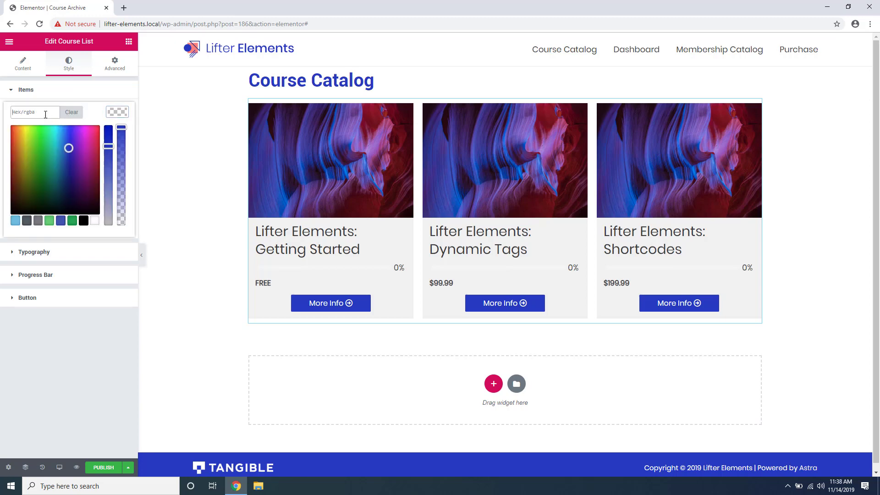
click(29, 408)
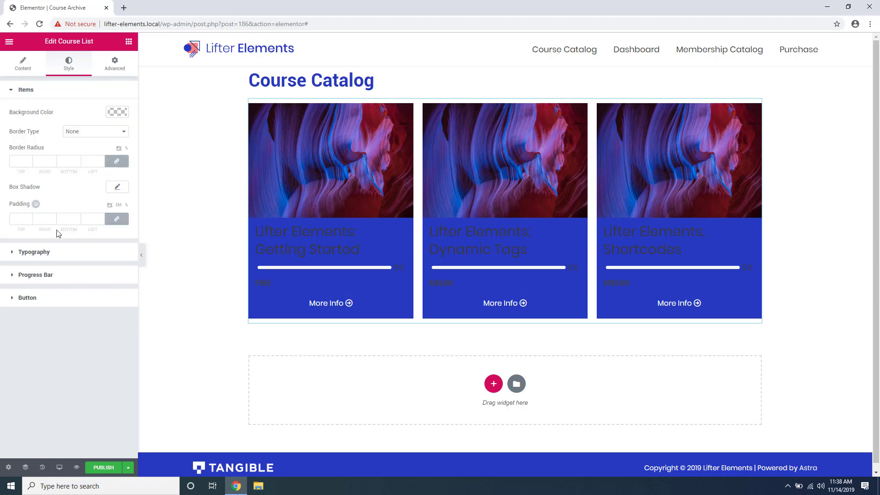
click(22, 160)
text(10)
click(116, 187)
drag(55, 236, 51, 234)
click(56, 255)
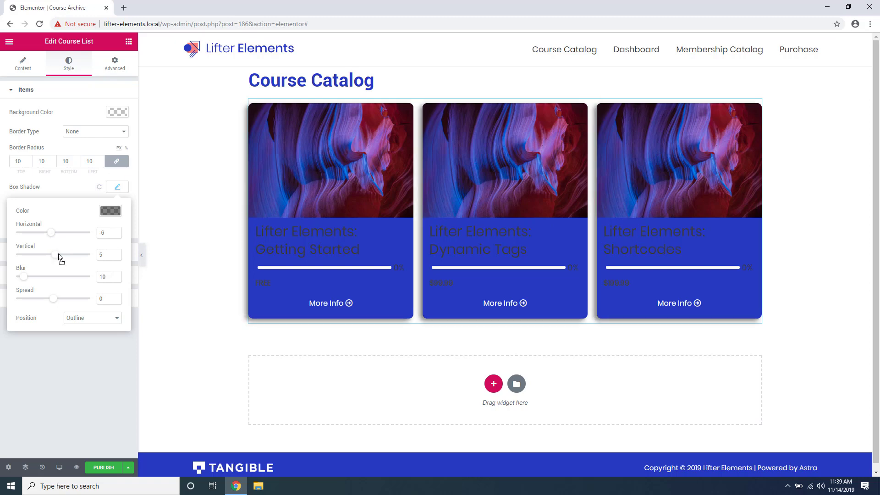
click(57, 197)
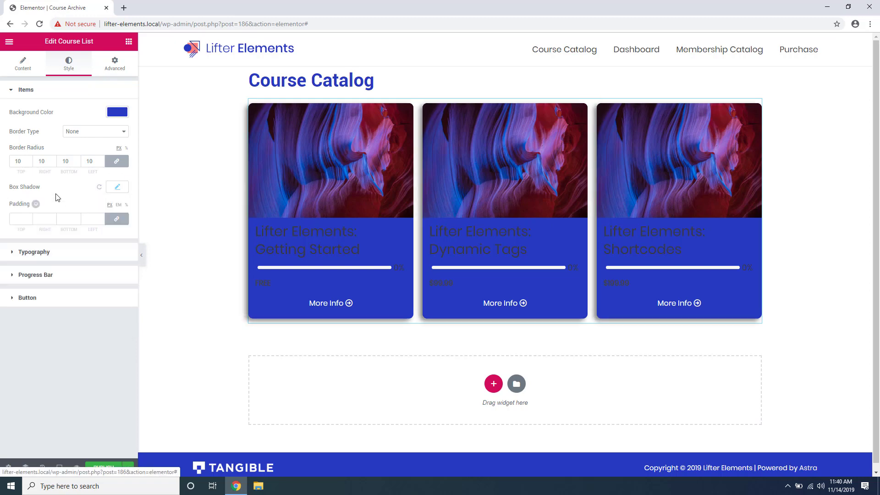
Make the course titles white and larger, and the prices white
click(44, 252)
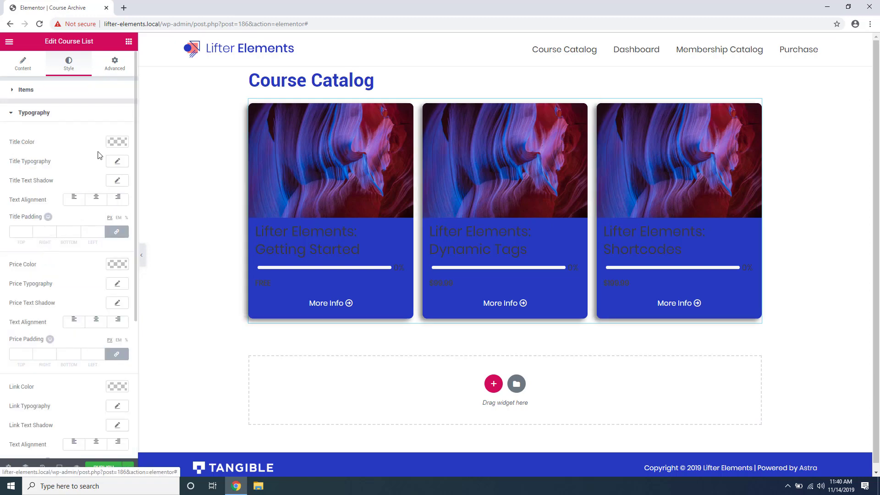
click(117, 142)
click(40, 123)
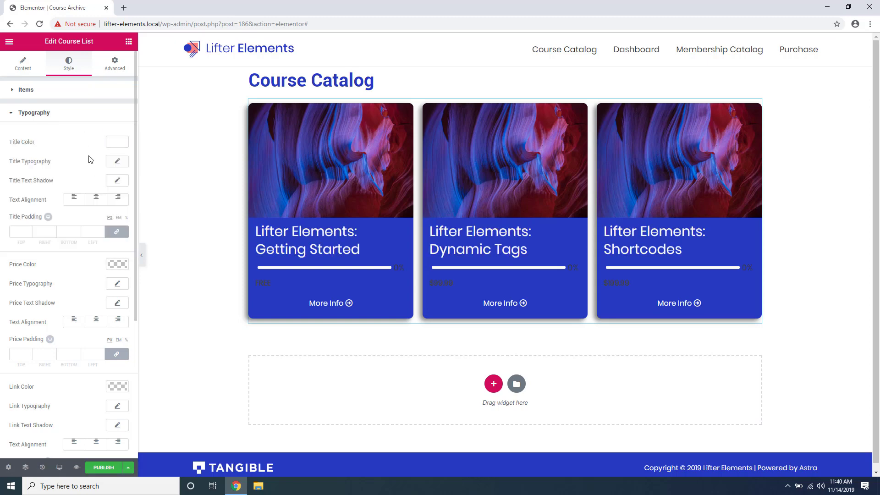
click(118, 162)
drag(18, 217, 25, 223)
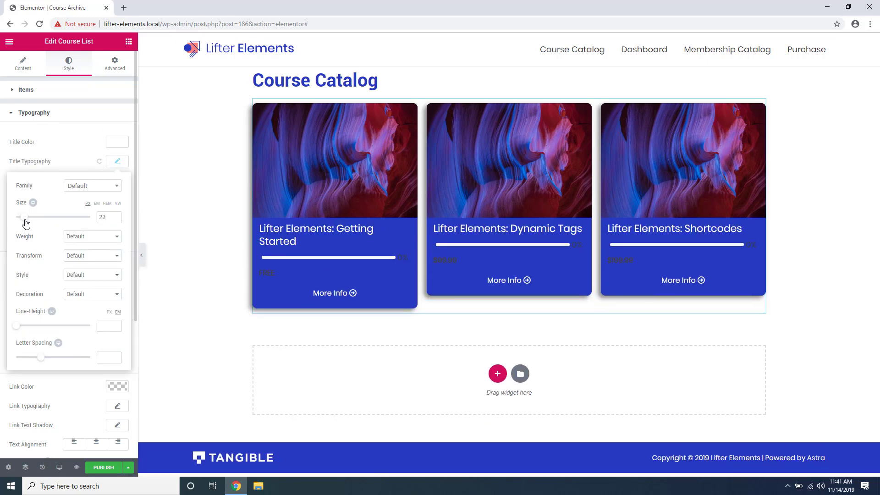
click(76, 164)
click(111, 269)
click(28, 271)
click(60, 218)
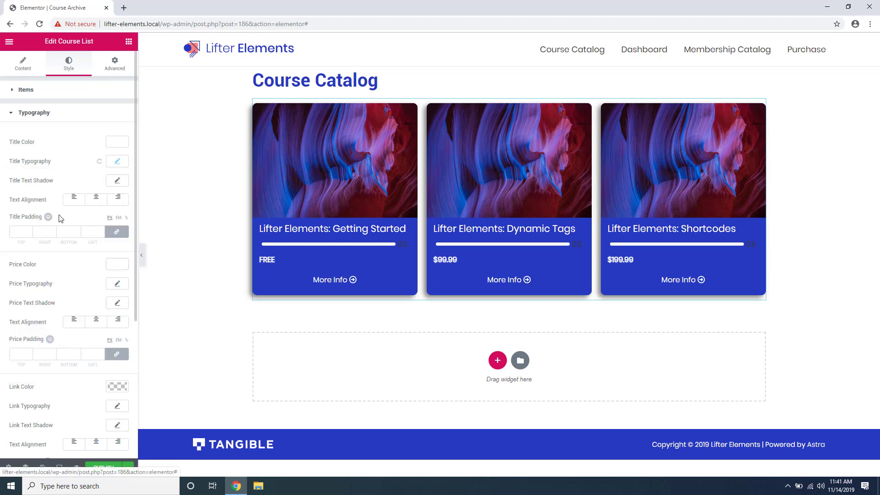
Set the progress bar colour to #4bffbd and the button background to coral
scroll(26, 320, down, 5)
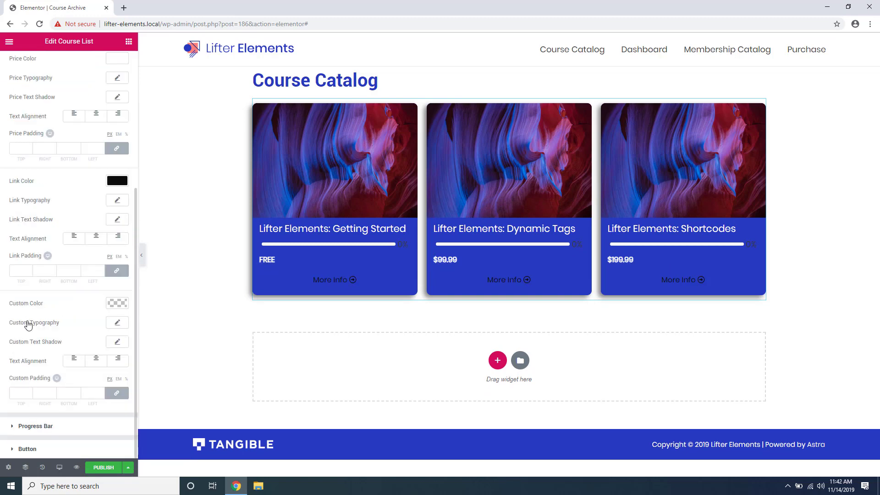
click(33, 425)
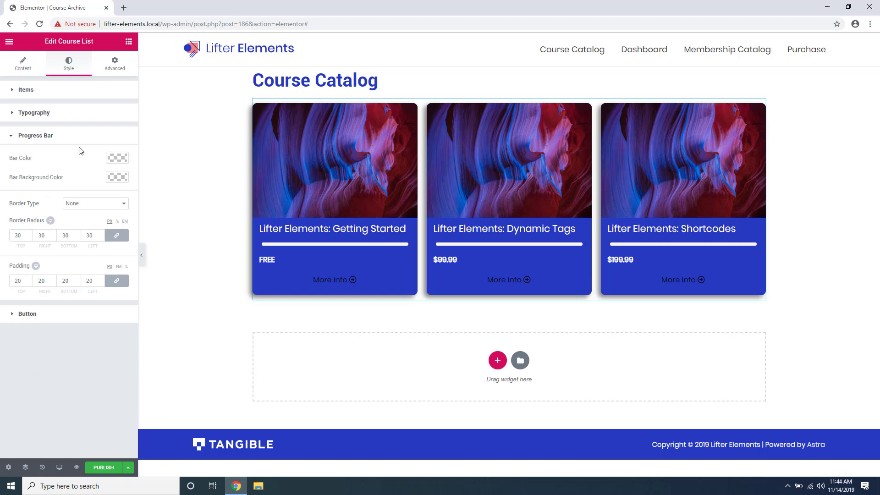
click(117, 158)
text(#4bffbd)
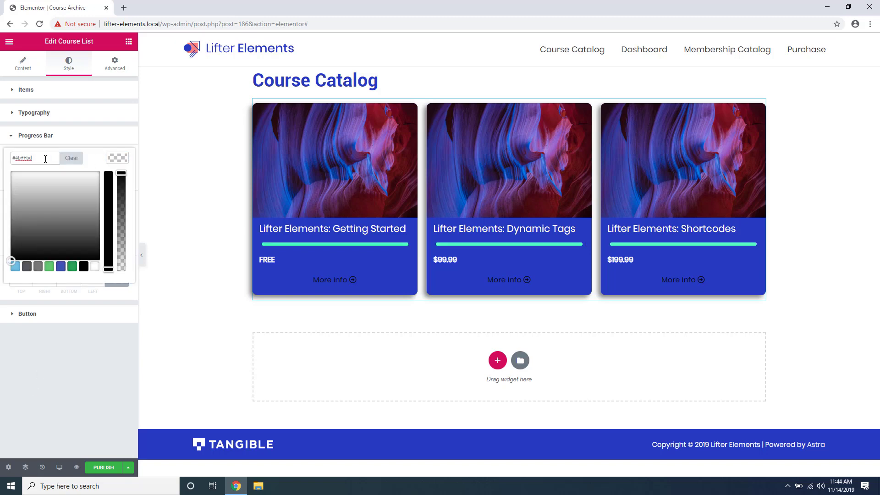
click(42, 354)
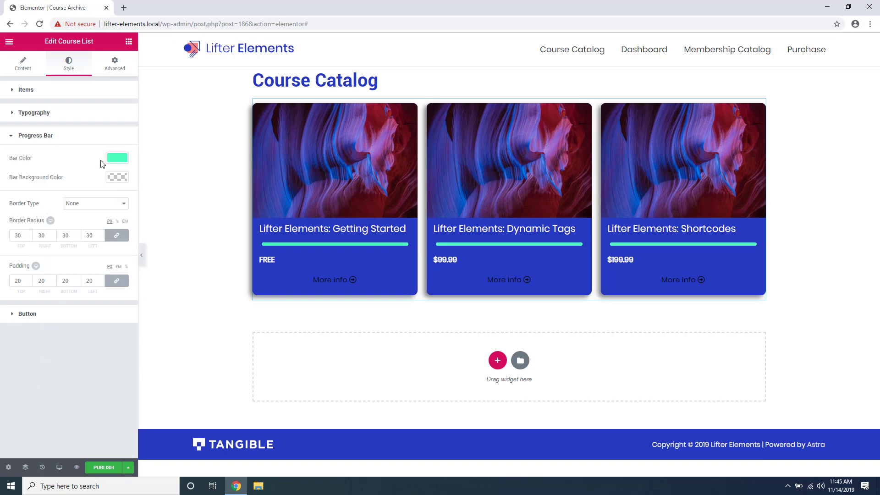
click(27, 314)
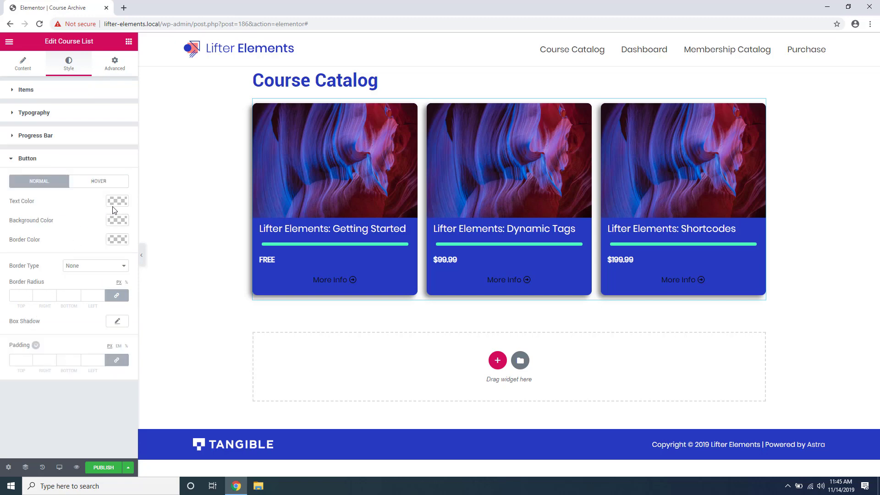
click(117, 221)
key(ctrl+v)
click(64, 211)
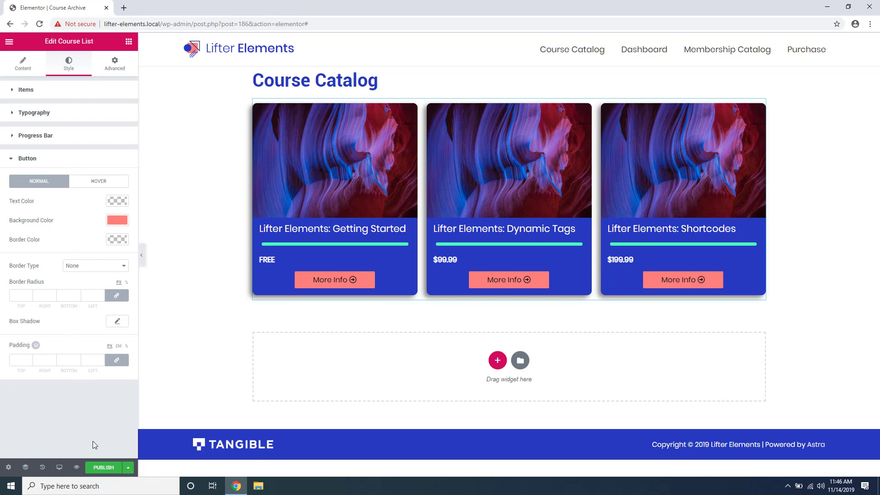
Add a Courses Archive display condition to the template and save it
click(124, 469)
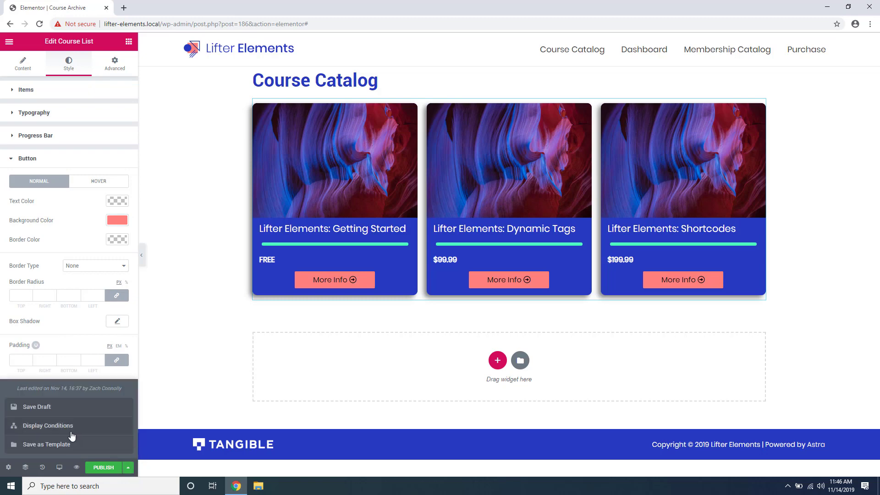
click(47, 432)
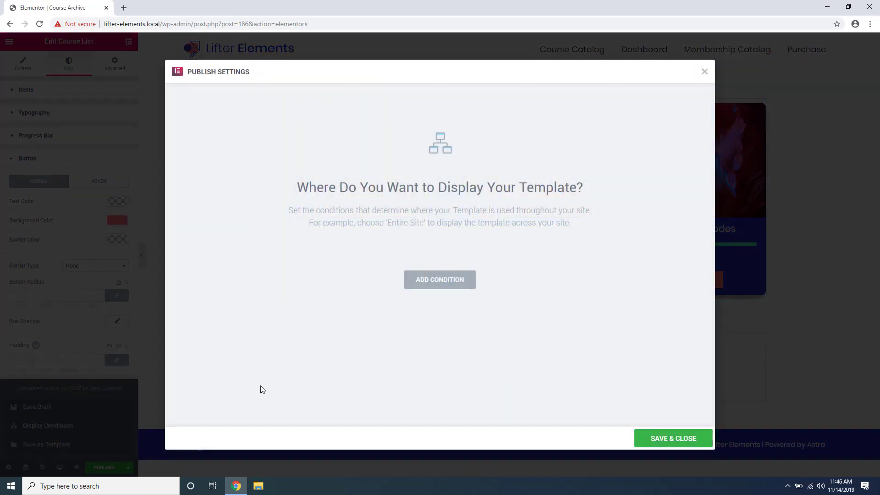
click(427, 282)
click(411, 268)
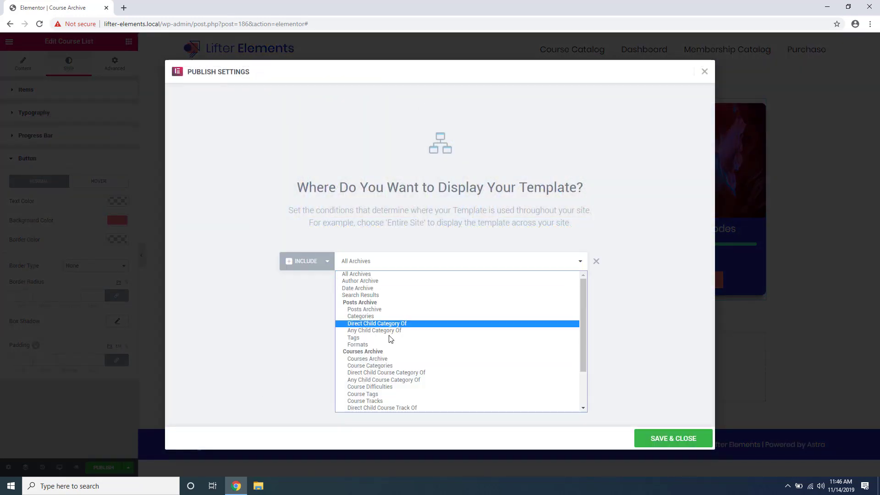
click(377, 363)
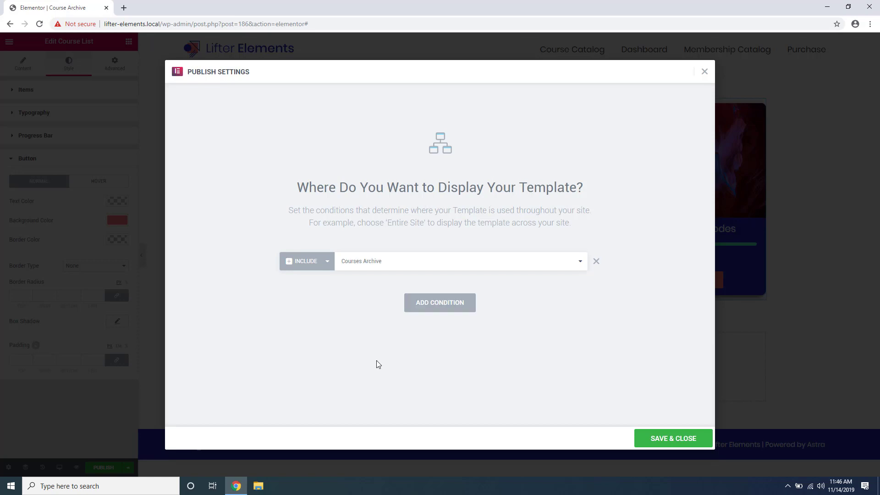
click(653, 441)
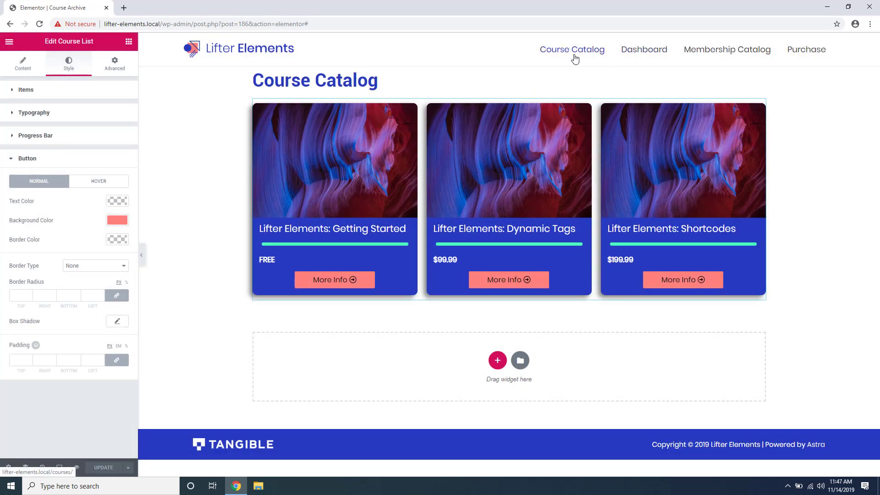